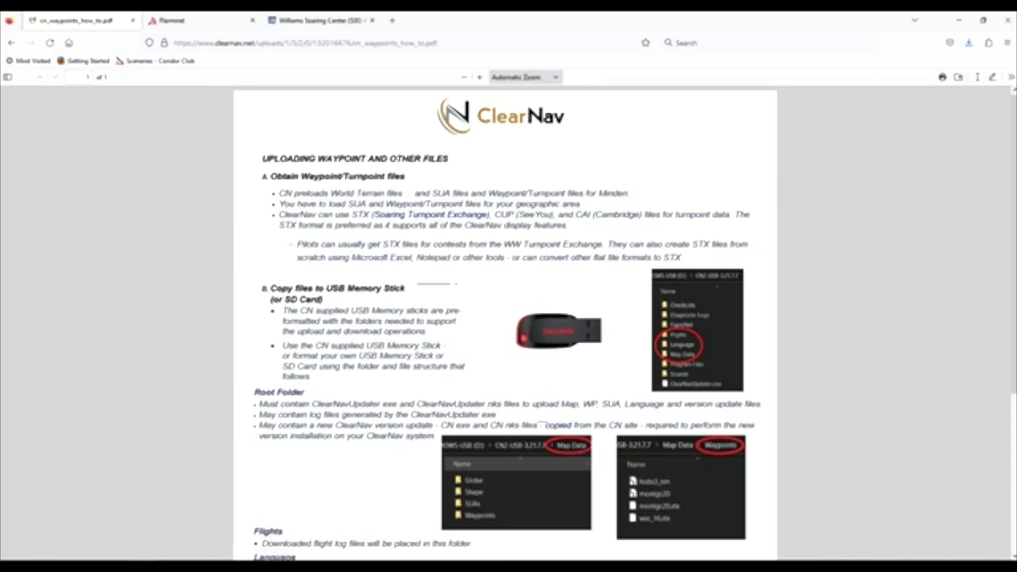
- Copy the cn2-usb-3.22.6.beta(1) archive from the Downloads folder to the ClearNav USB drive (E:) in File Explorer
key("super+e")
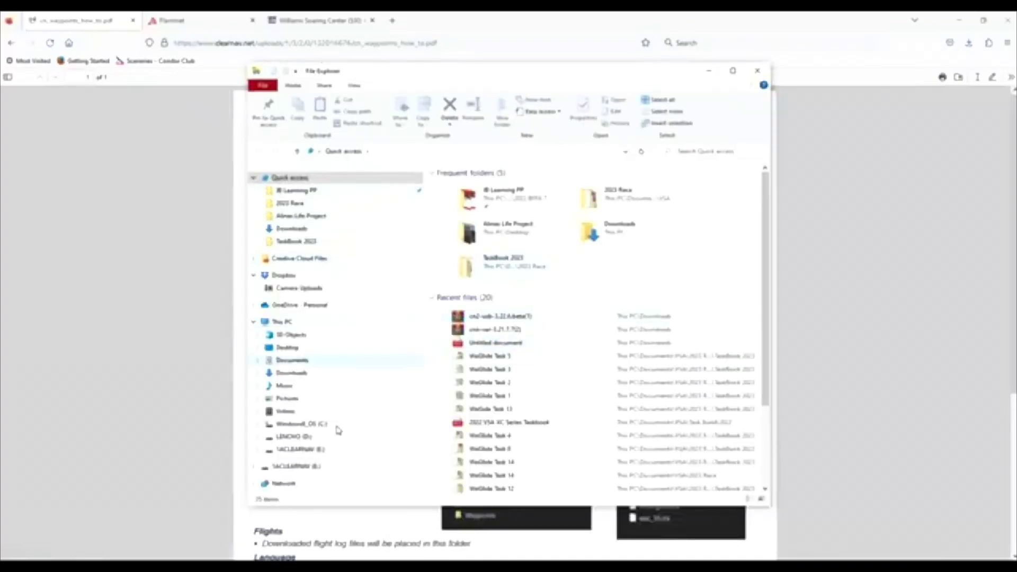
left_click(309, 466)
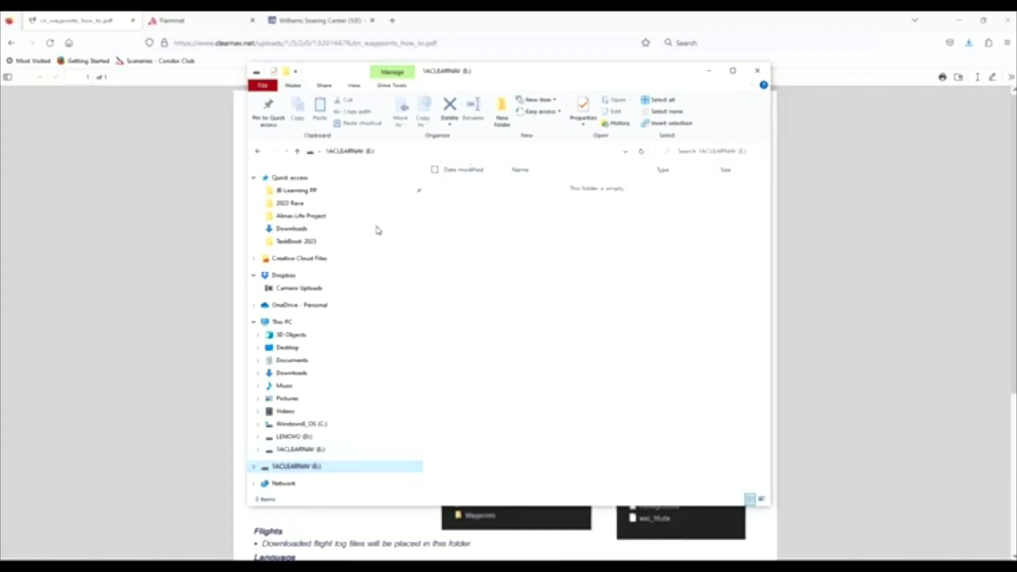
left_click(292, 373)
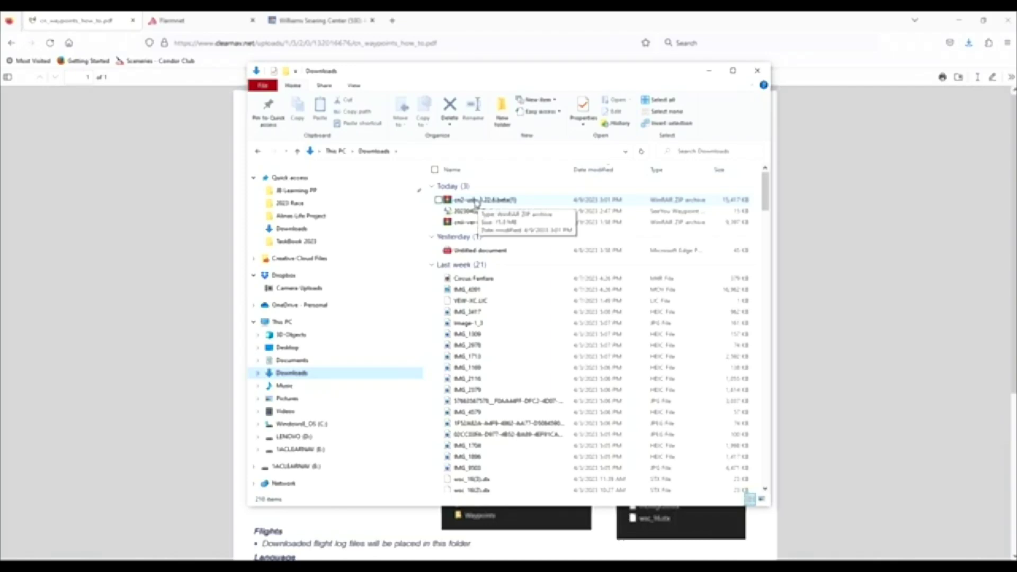
left_click_drag(476, 202, 334, 473)
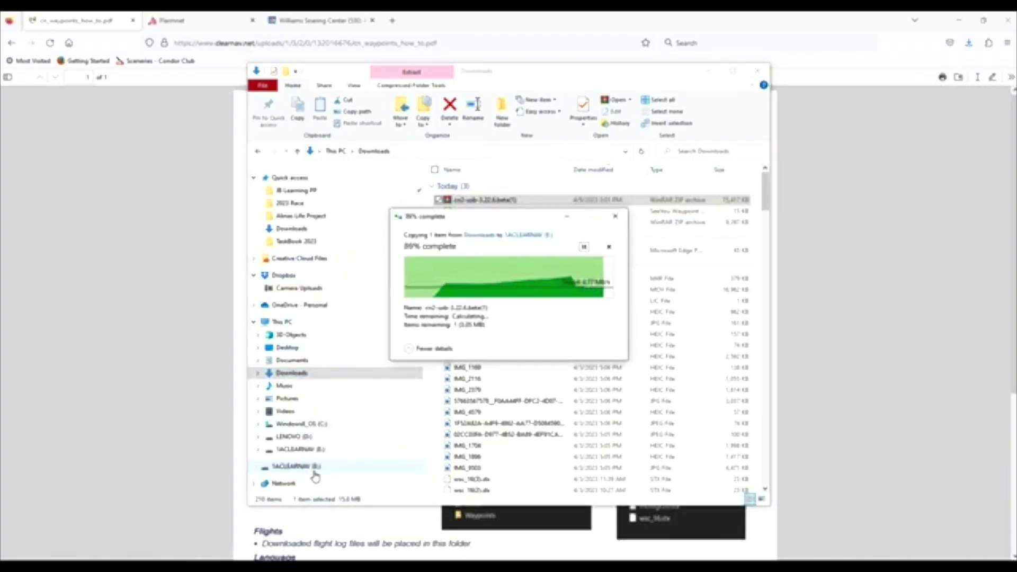
- Extract the cn2-usb-3.22.6.beta(1) archive directly into the root of the ClearNav USB drive
left_click(310, 469)
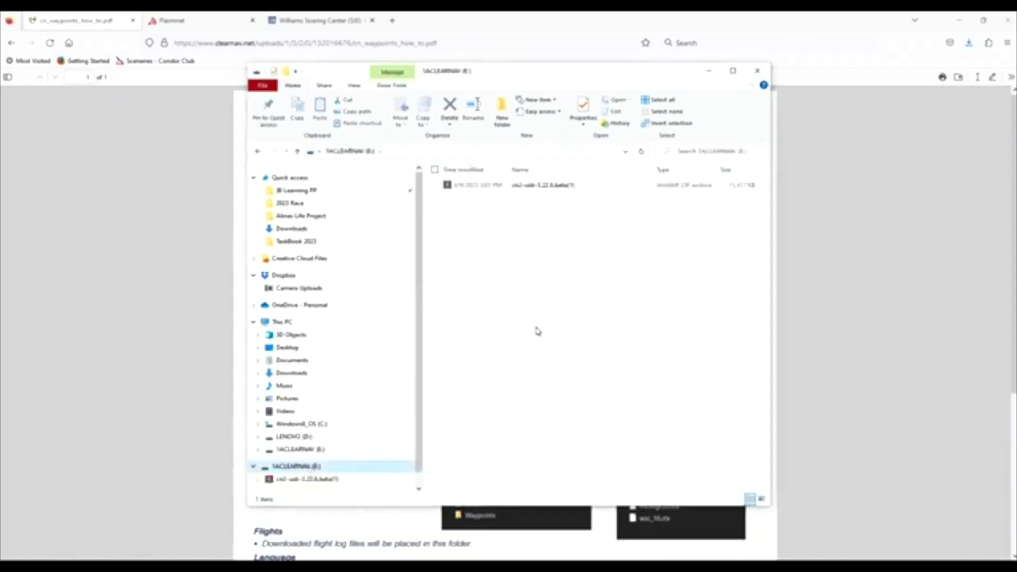
right_click(519, 188)
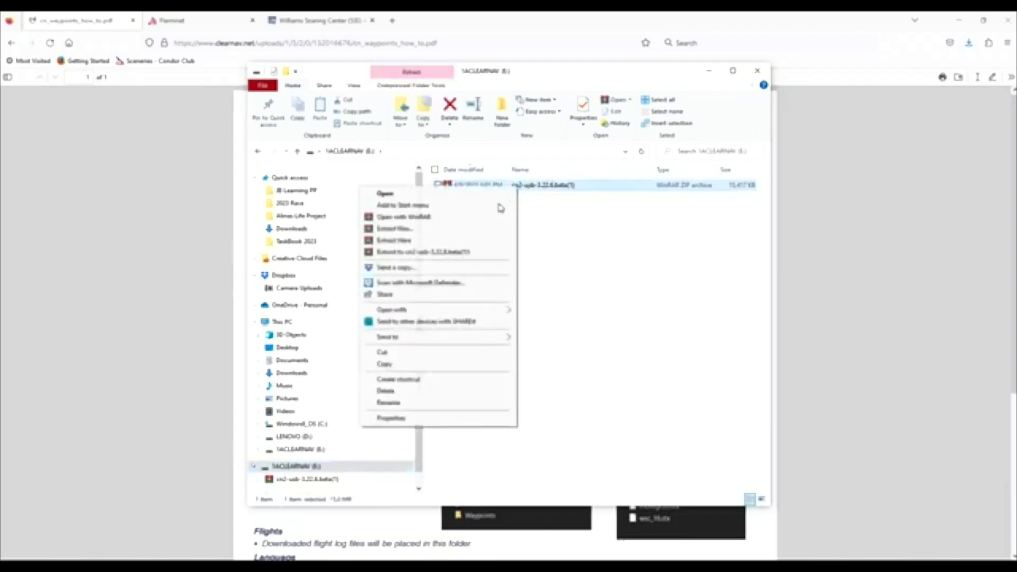
left_click(484, 240)
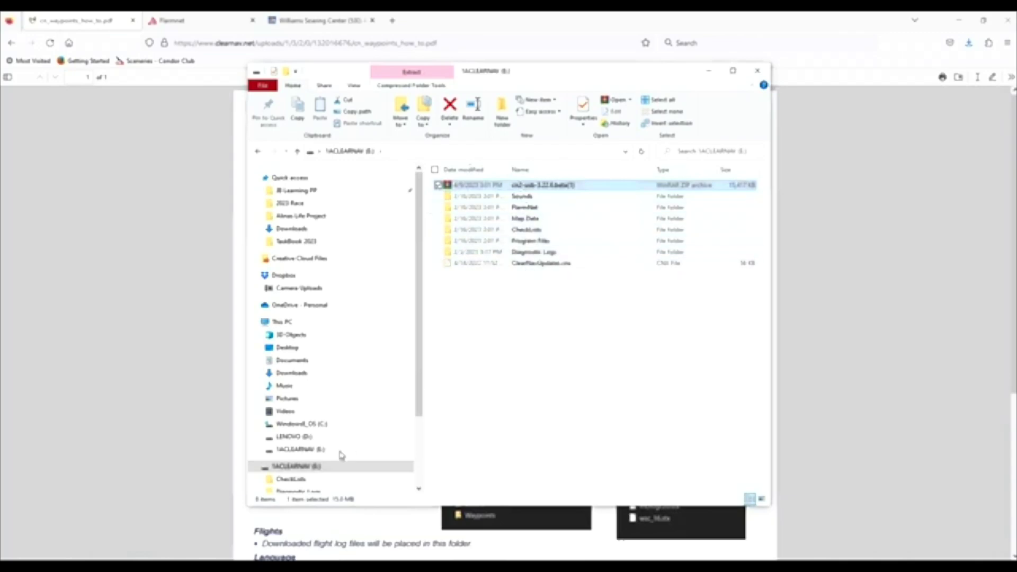
- Permanently delete the cn2-usb-3.22.6.beta(1) archive from the root of the ClearNav USB drive
scroll(316, 472, "down", 2)
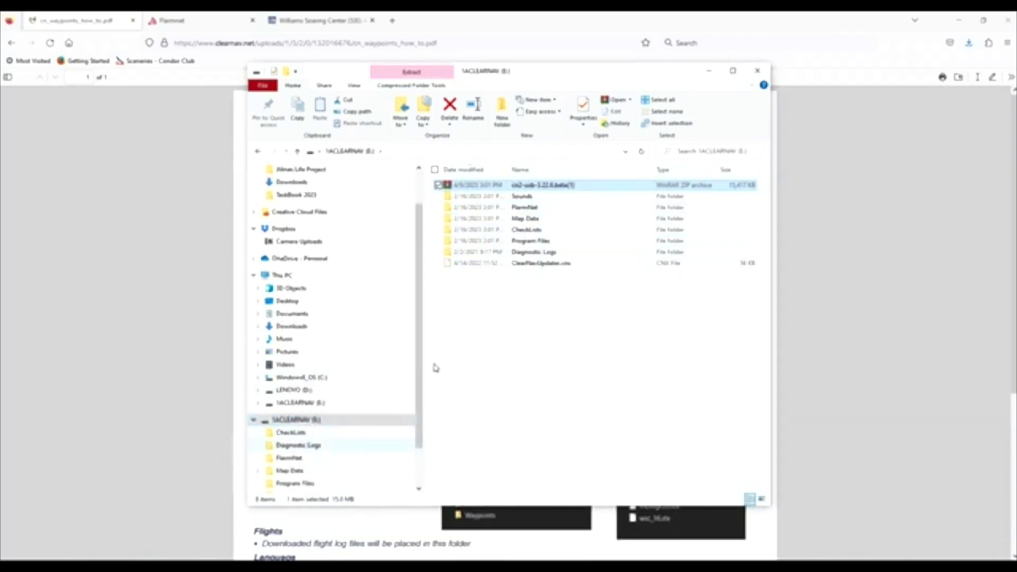
left_click(304, 424)
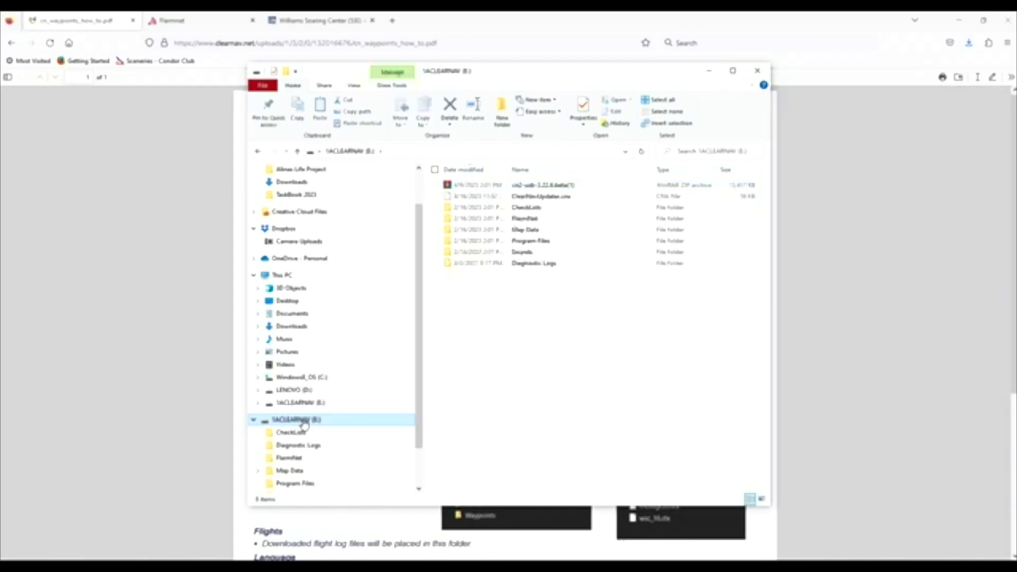
left_click(494, 186)
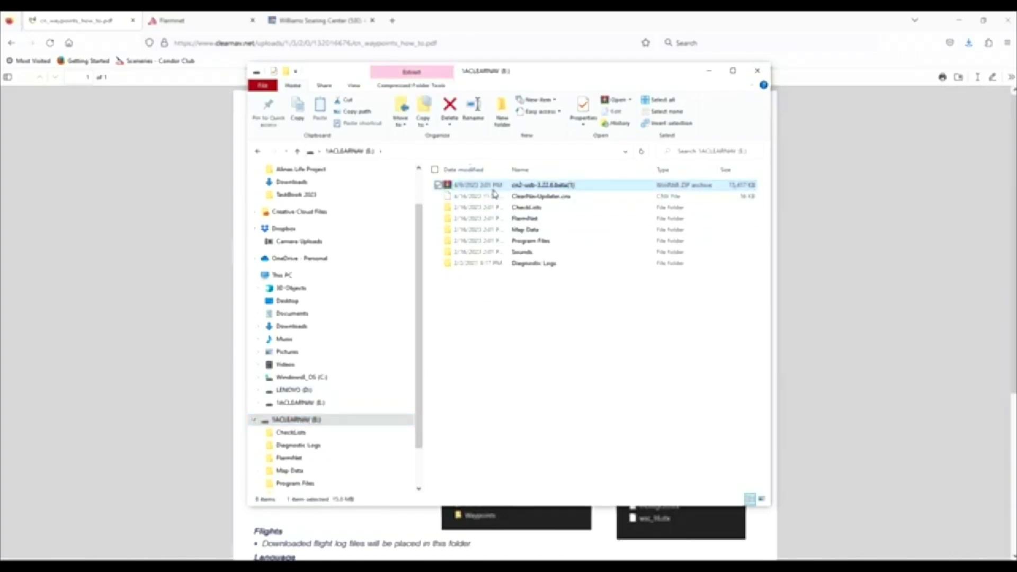
key("Delete")
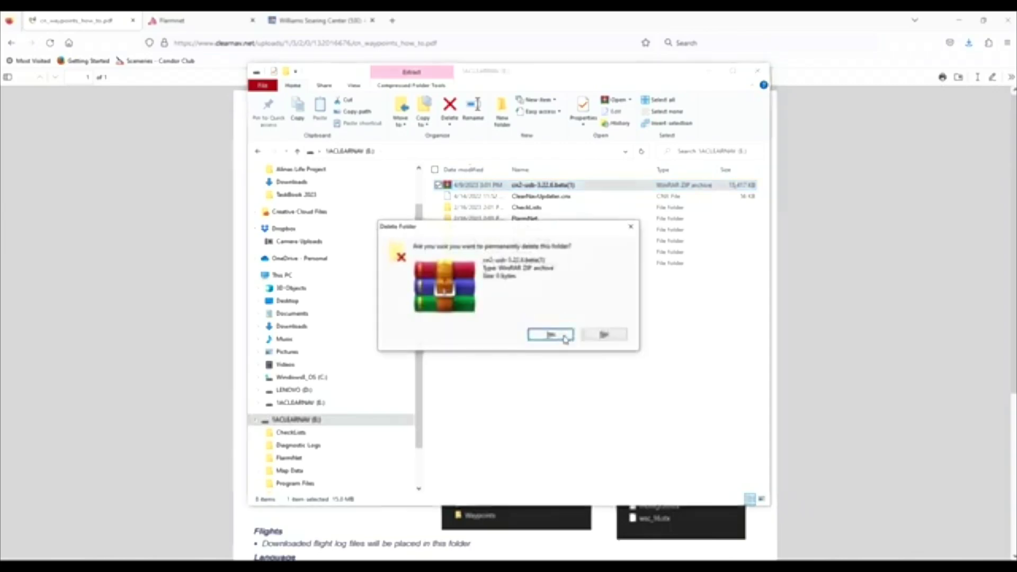
left_click(563, 338)
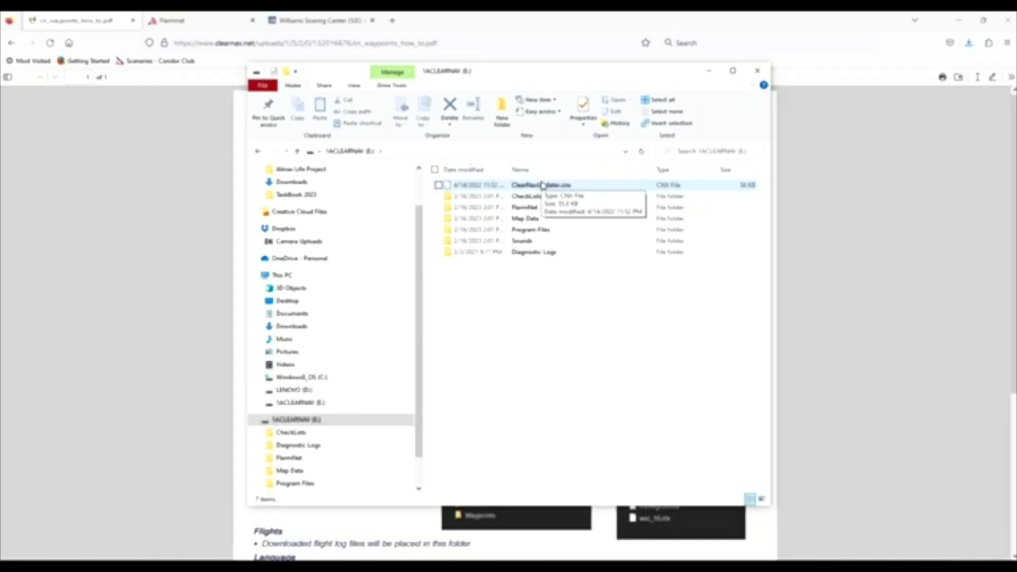
- Open the FlarmNet folder on the USB drive to check its data.fln file
double_click(521, 208)
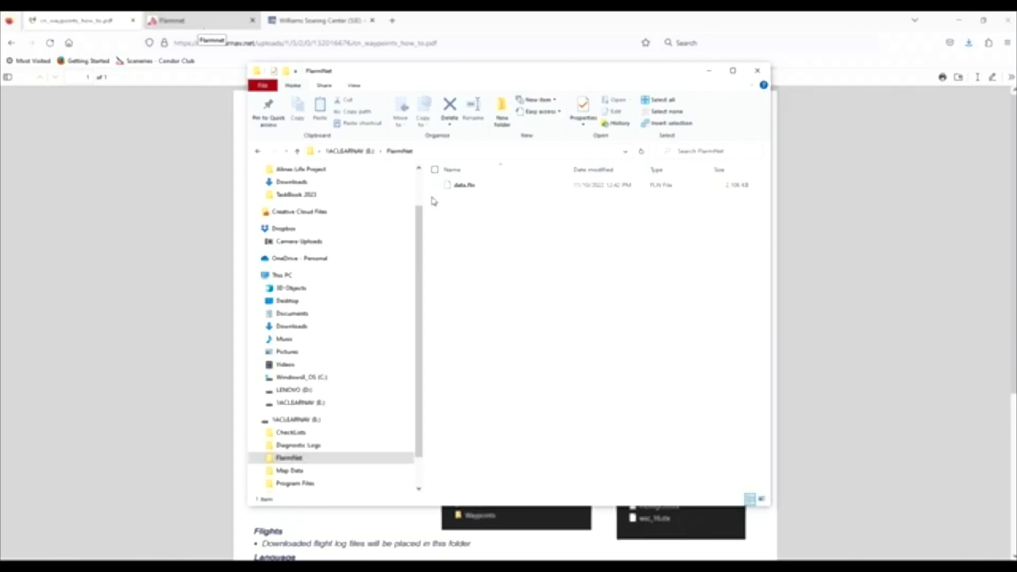
left_click(485, 194)
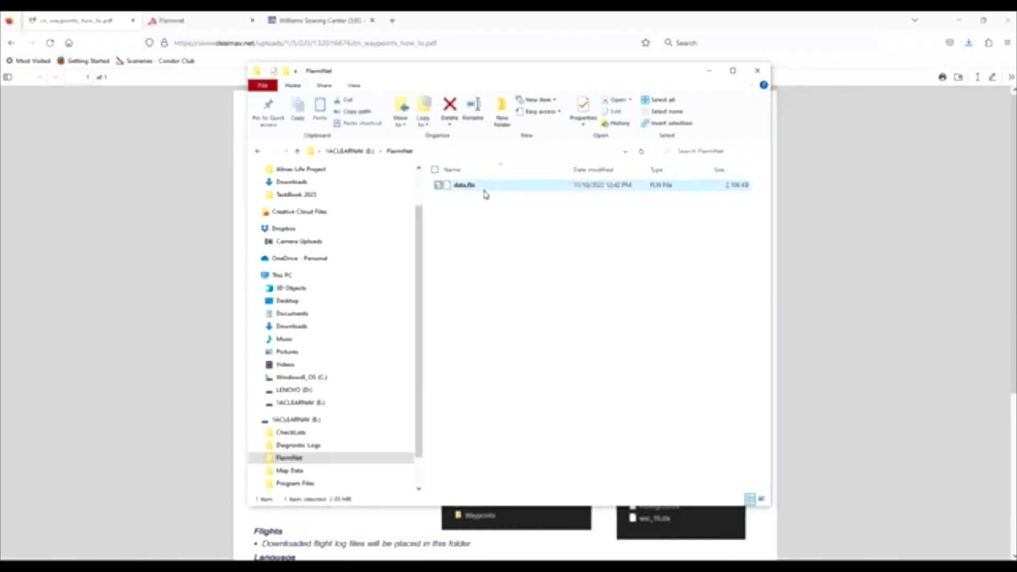
- Switch to Firefox and download the data.fln file for ClearNav from the Flarmnet downloads page
left_click(205, 61)
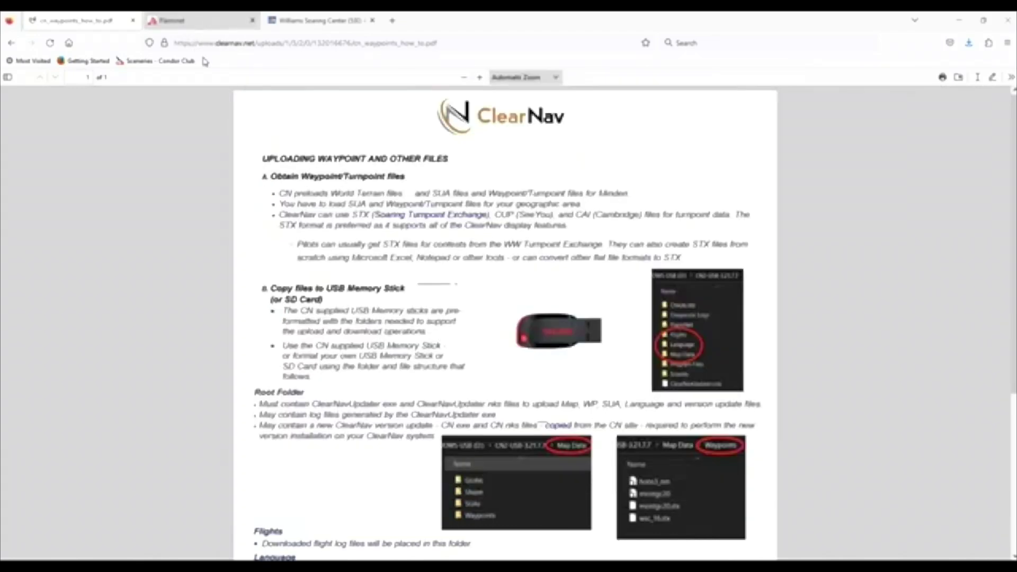
left_click(198, 20)
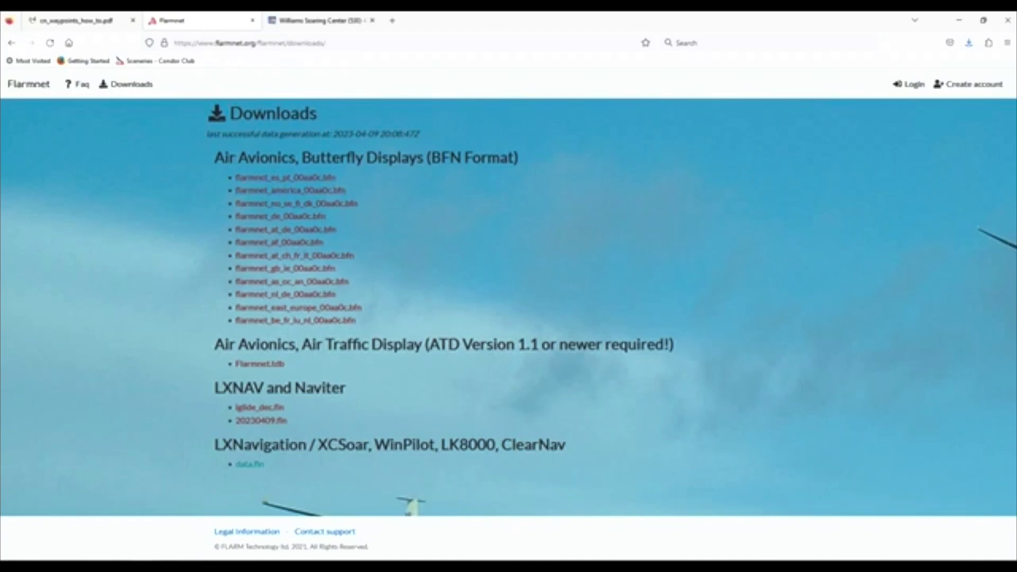
left_click(275, 243)
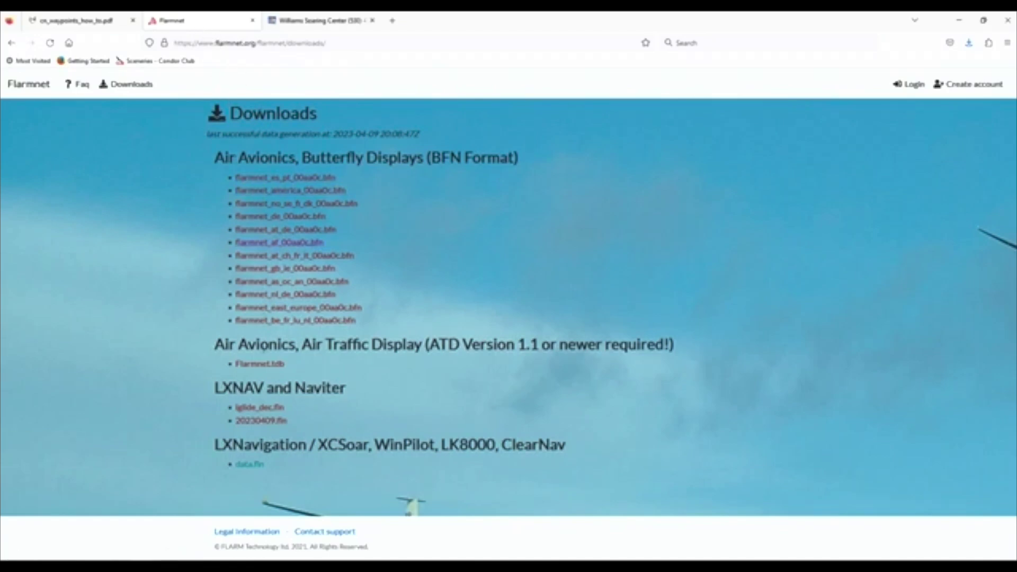
left_click(137, 90)
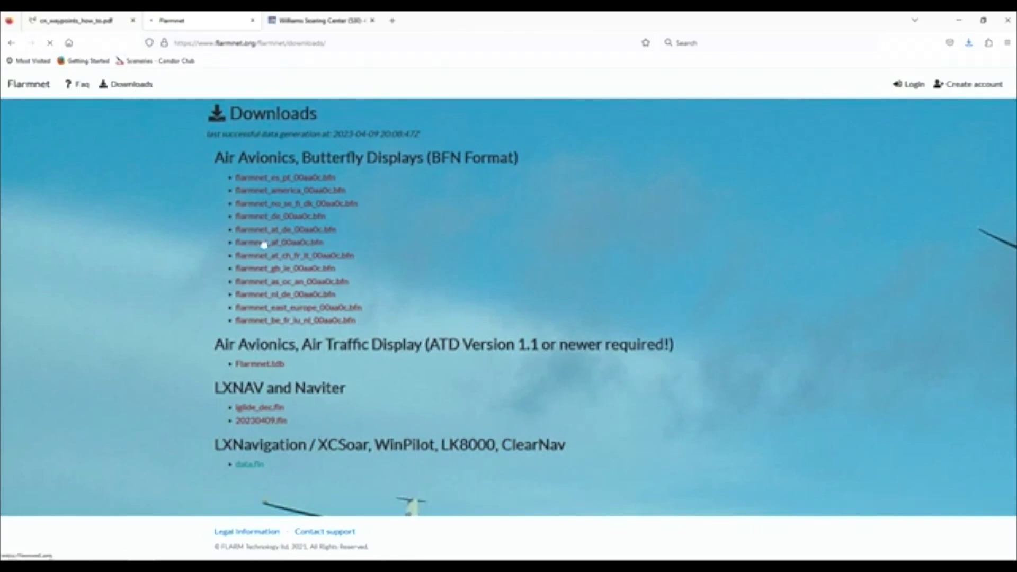
left_click(269, 242)
left_click(242, 469)
left_click(244, 468)
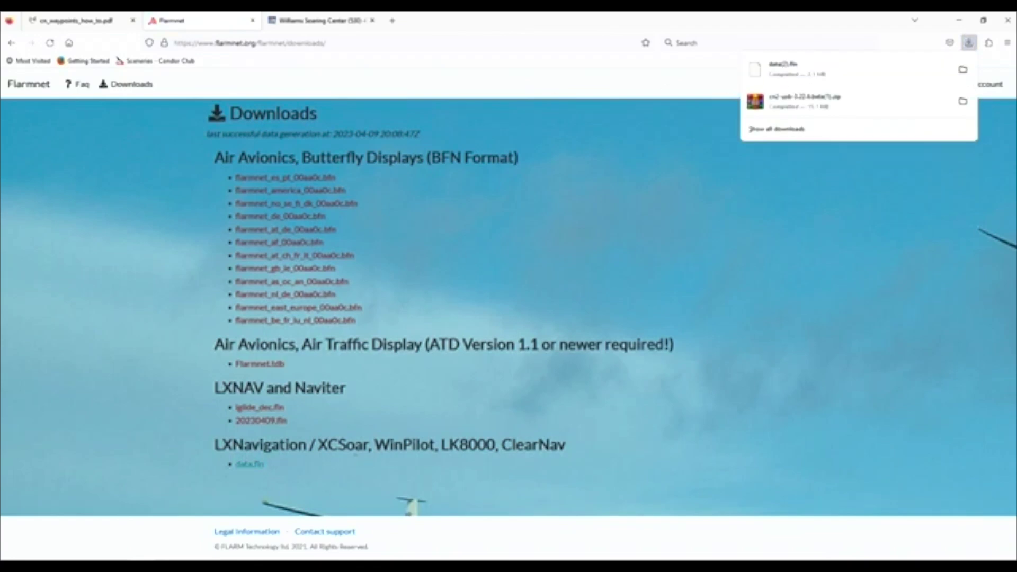
- Switch to File Explorer and copy data(2).fln from Downloads into the USB drive's FlarmNet folder
key("alt+Tab")
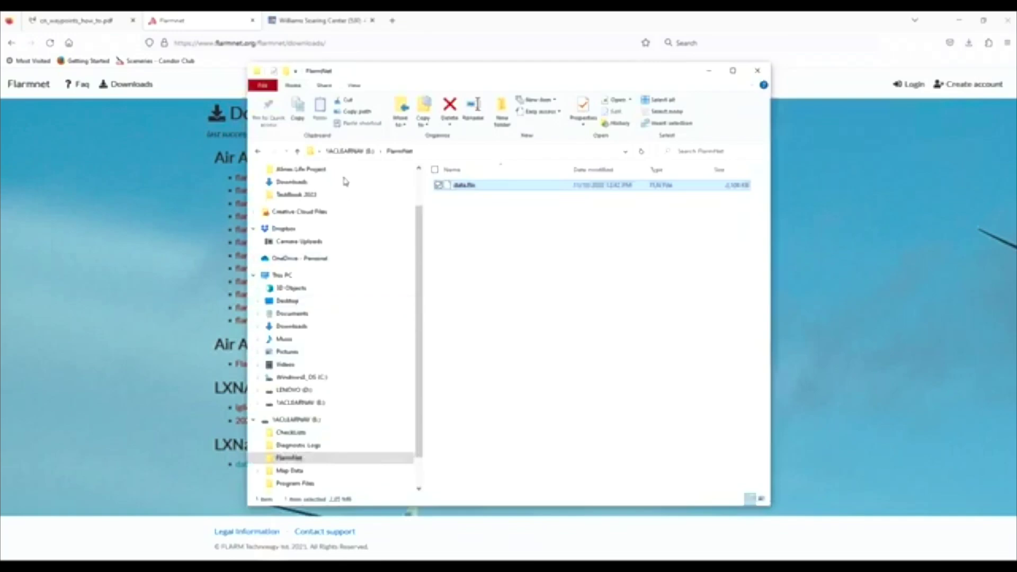
left_click(312, 329)
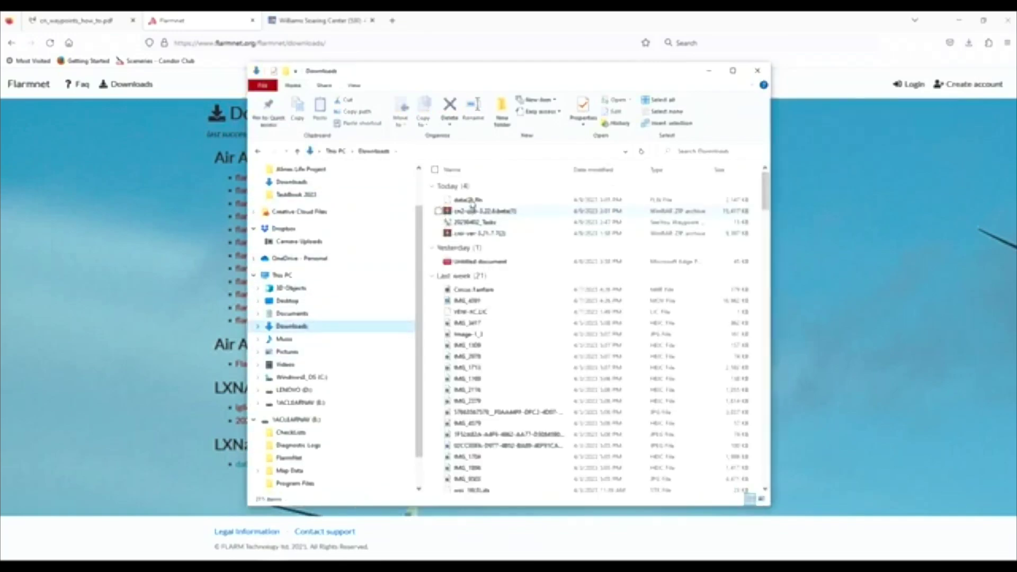
left_click_drag(472, 204, 323, 463)
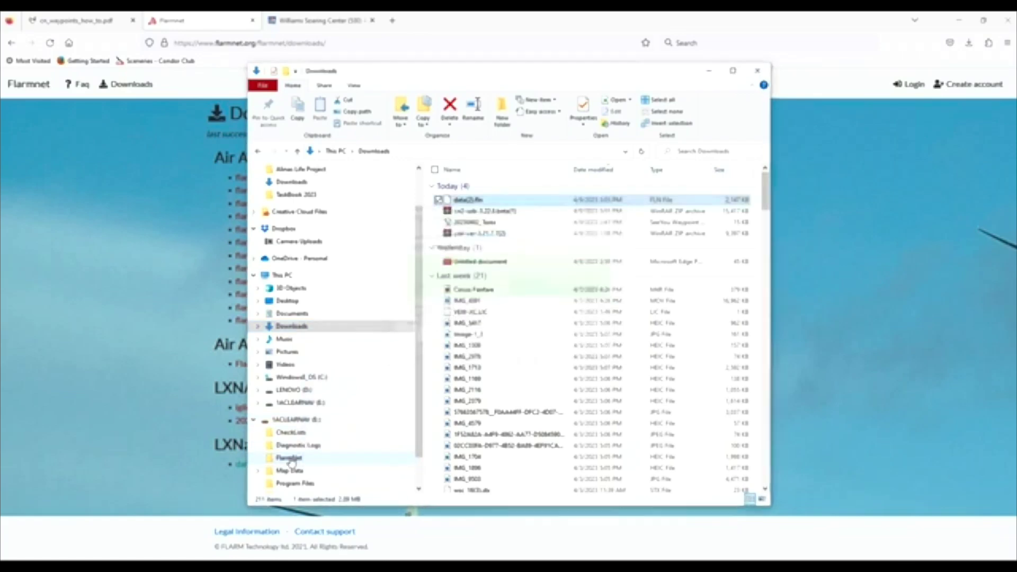
- Permanently delete the old data.fln file from the USB drive's FlarmNet folder
left_click(290, 459)
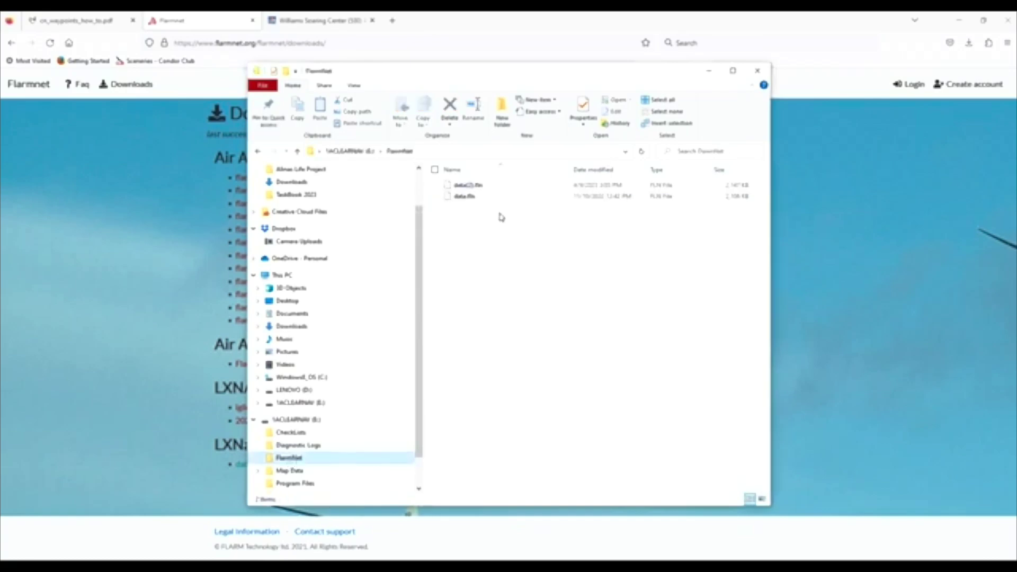
left_click(571, 197)
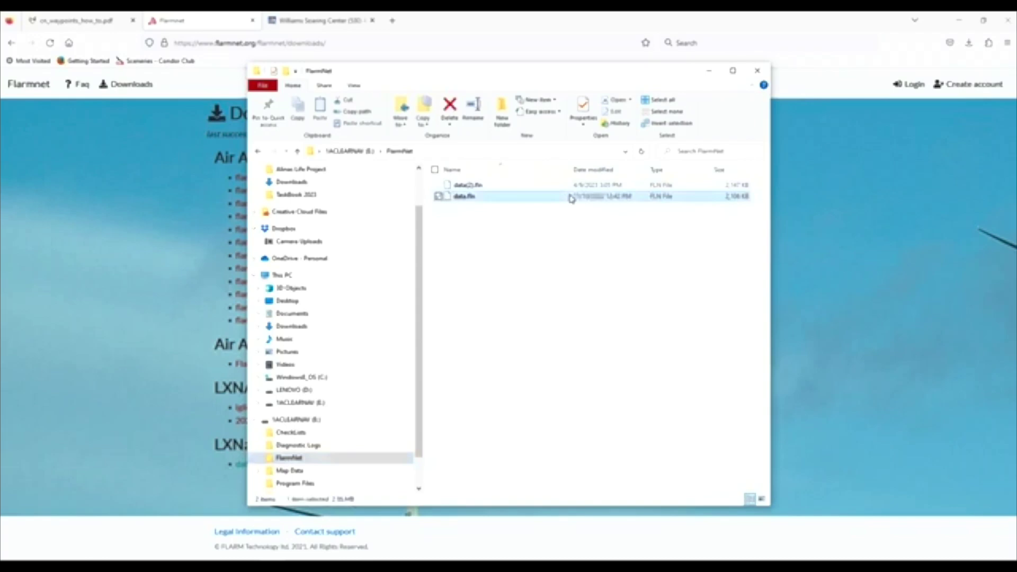
key("Delete")
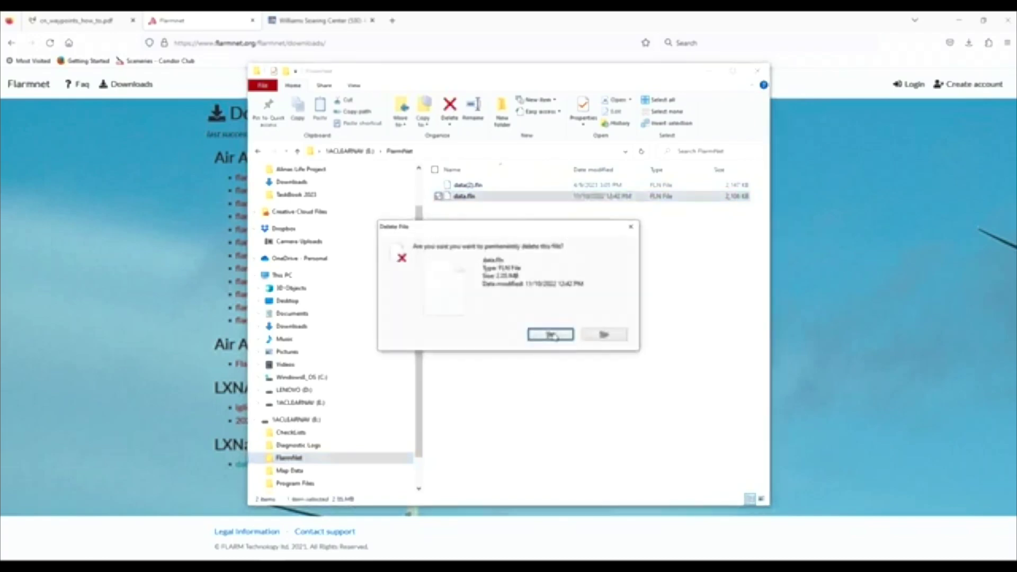
left_click(546, 335)
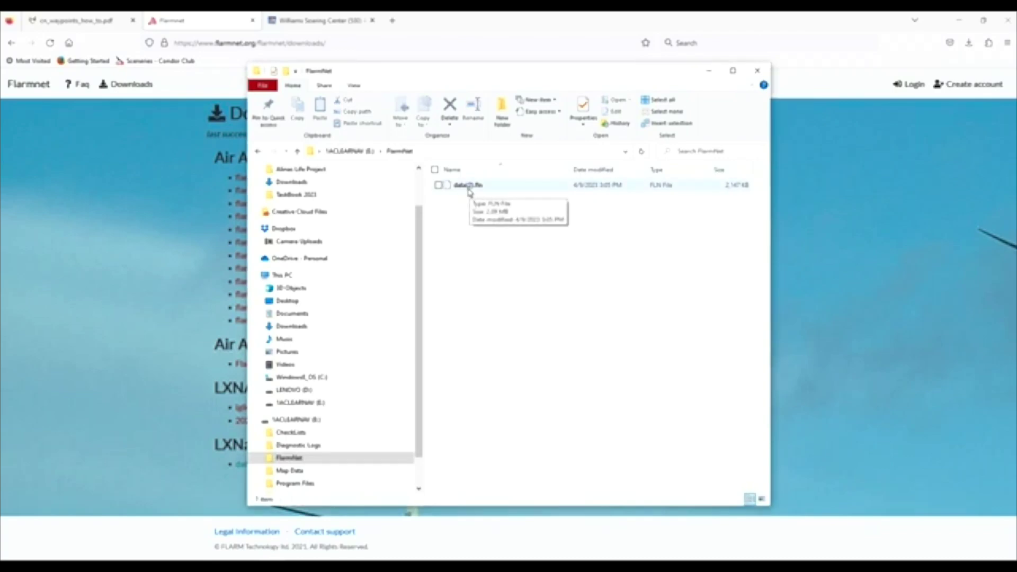
left_click(470, 191)
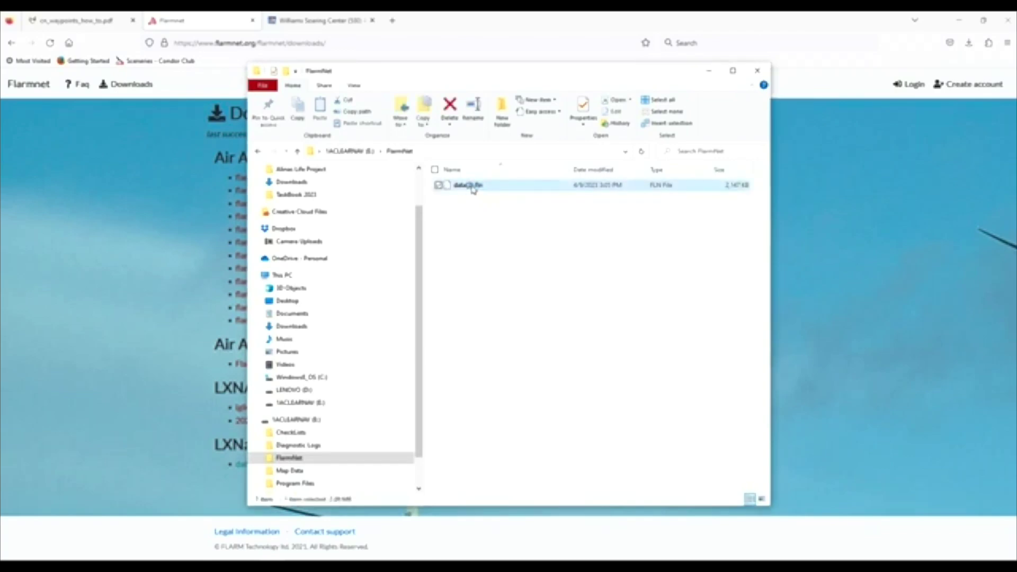
double_click(504, 195)
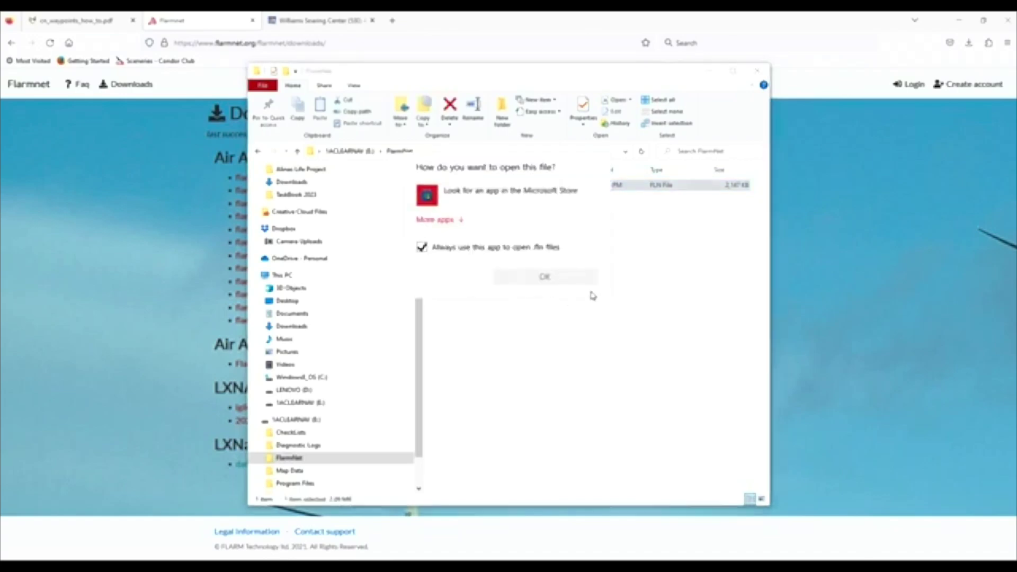
key("Escape")
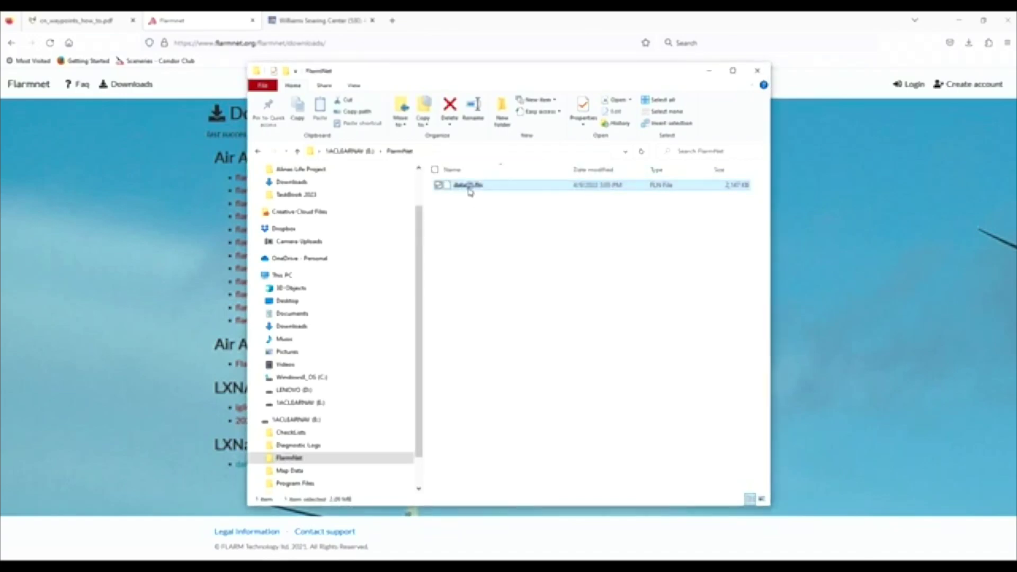
- Rename data(2).fln in the USB drive's FlarmNet folder to data.fln
right_click(469, 191)
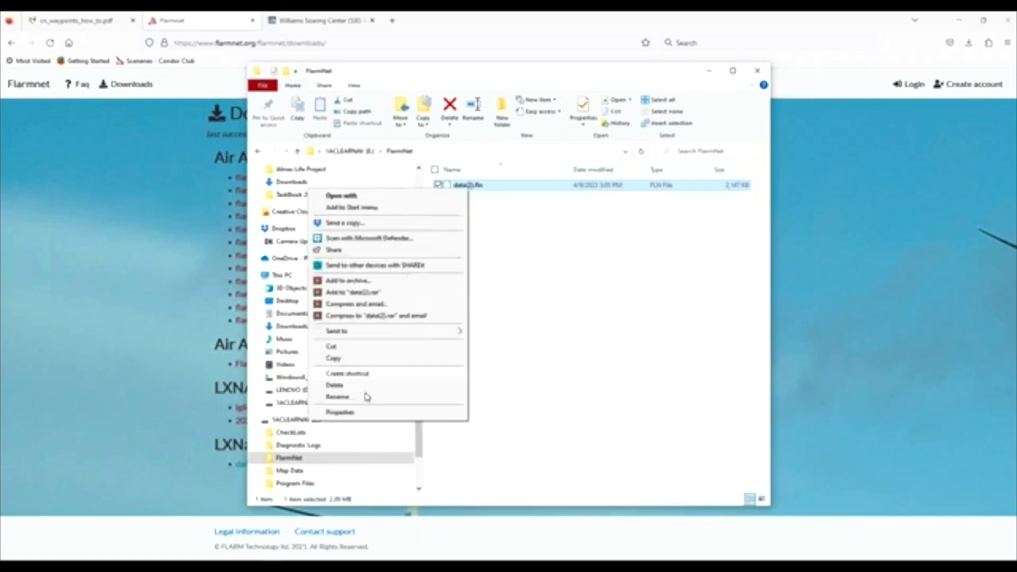
left_click(337, 397)
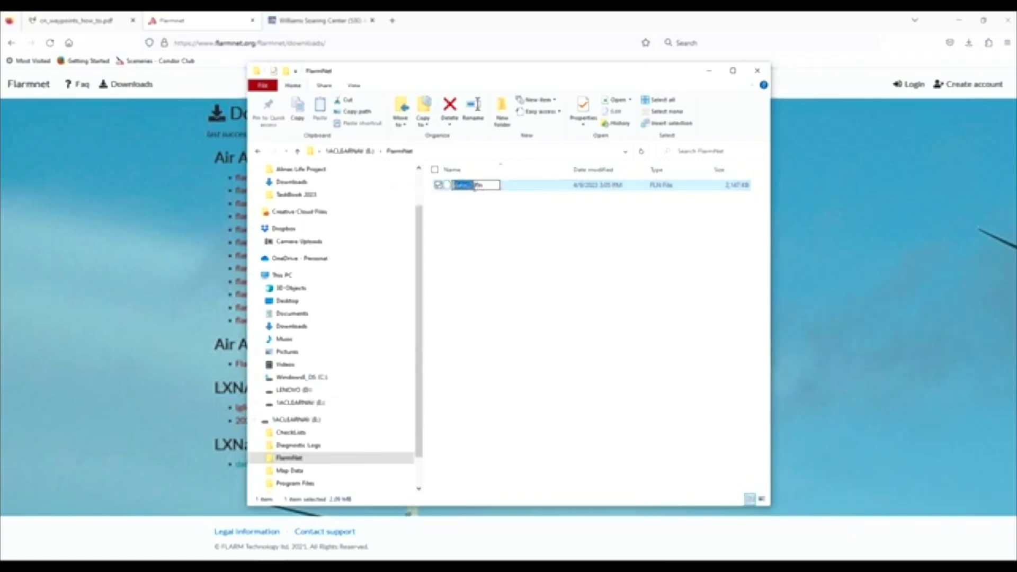
left_click(474, 185)
key("BackSpace")
key("BackSpace")
key("BackSpace")
left_click(492, 225)
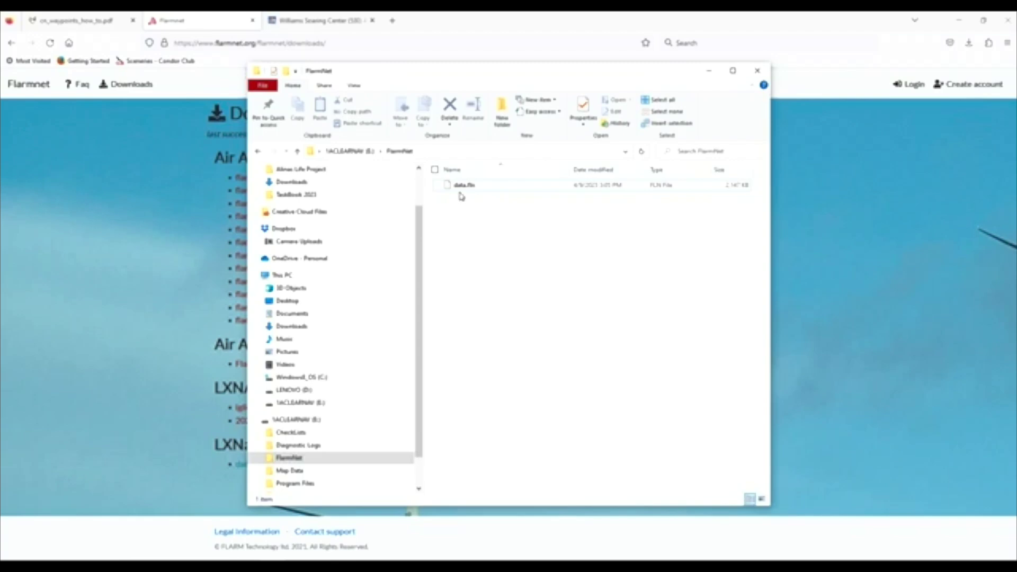
left_click(467, 192)
- Open the CheckListCL1 text file from the CheckLists folder on the USB drive
left_click(294, 422)
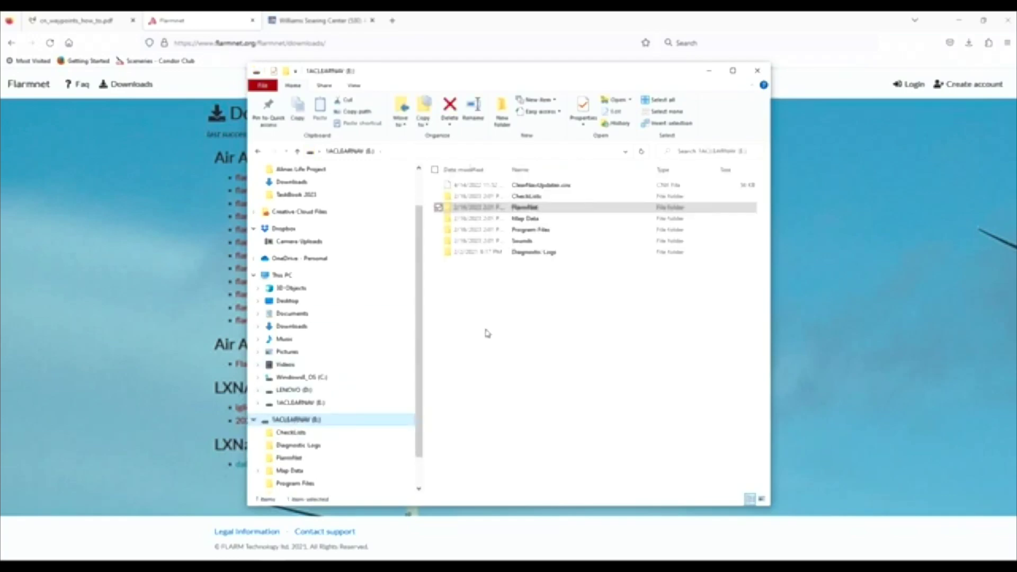
double_click(550, 201)
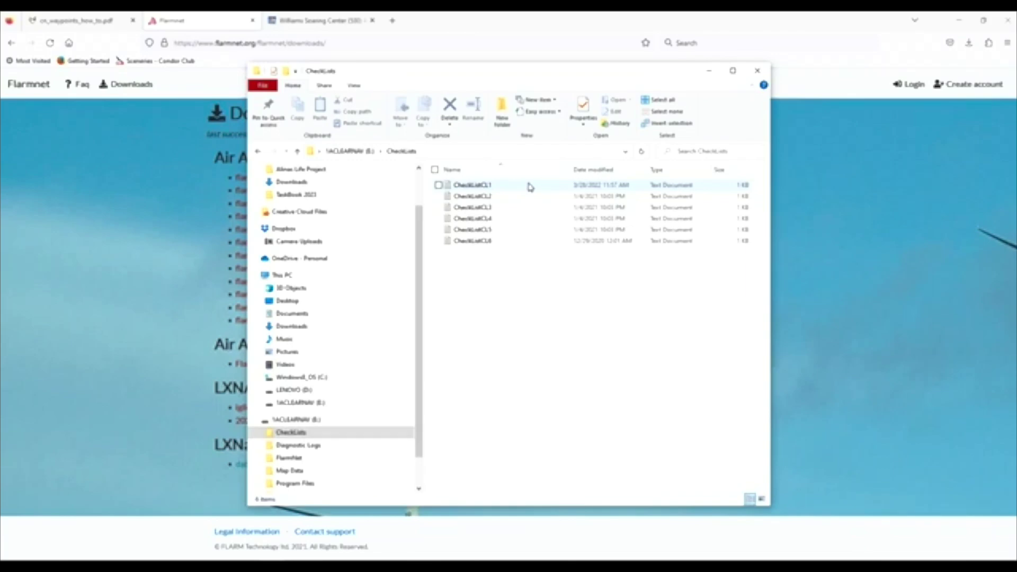
double_click(530, 187)
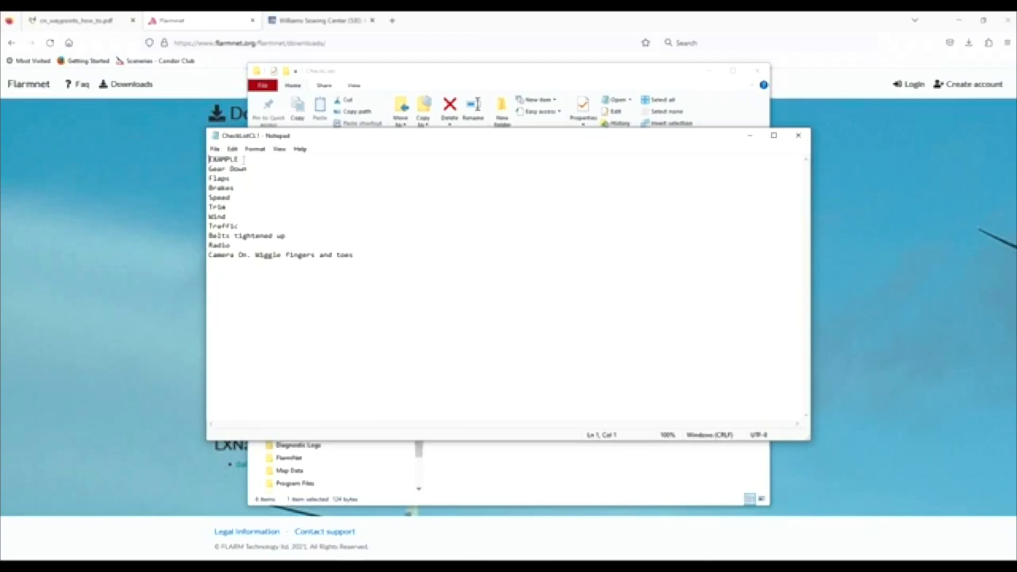
- Replace the EXAMPLE heading in CheckListCL1 with Takeoff, then save and close the file
left_click_drag(238, 159, 210, 160)
type("Tan")
type("ke")
type("o")
type("ff")
left_click(214, 149)
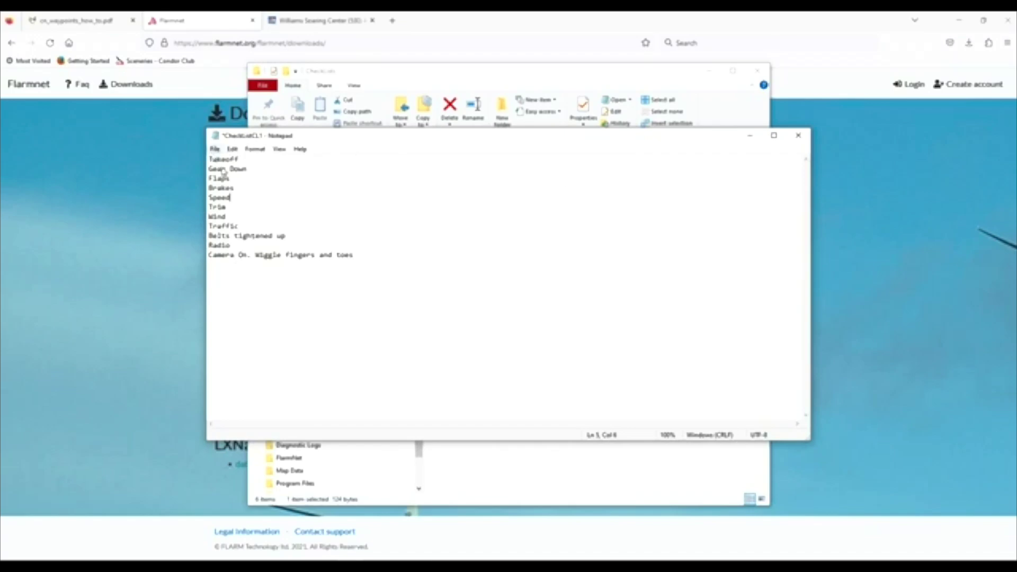
left_click(243, 196)
left_click(799, 135)
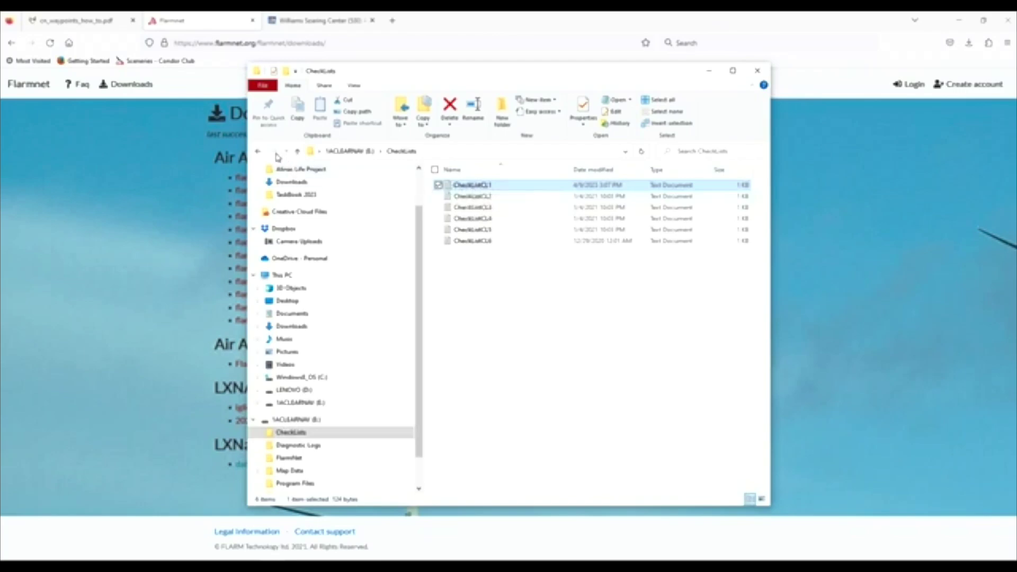
- Open the Waypoints folder inside Map Data on the USB drive
left_click(259, 152)
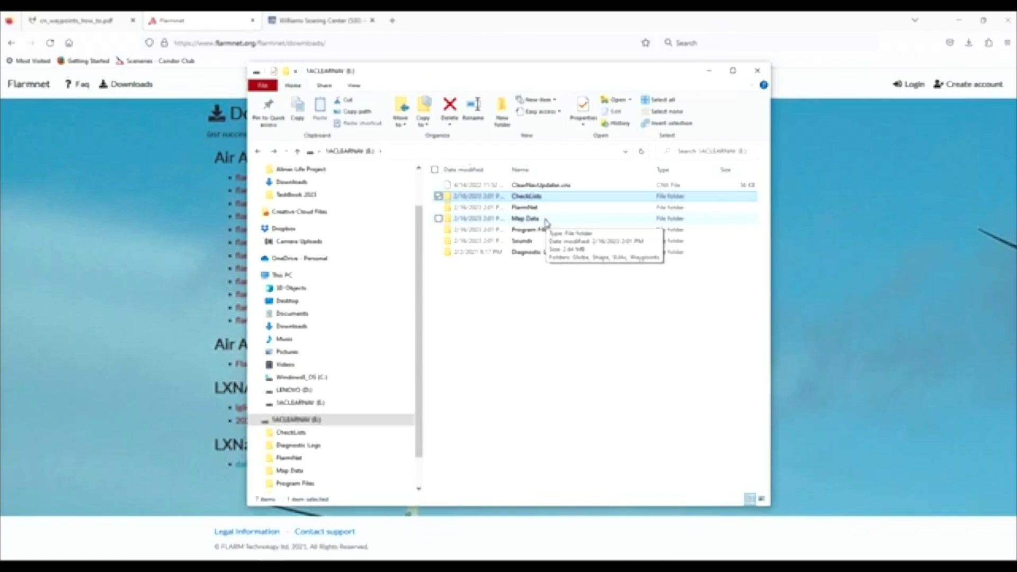
double_click(546, 221)
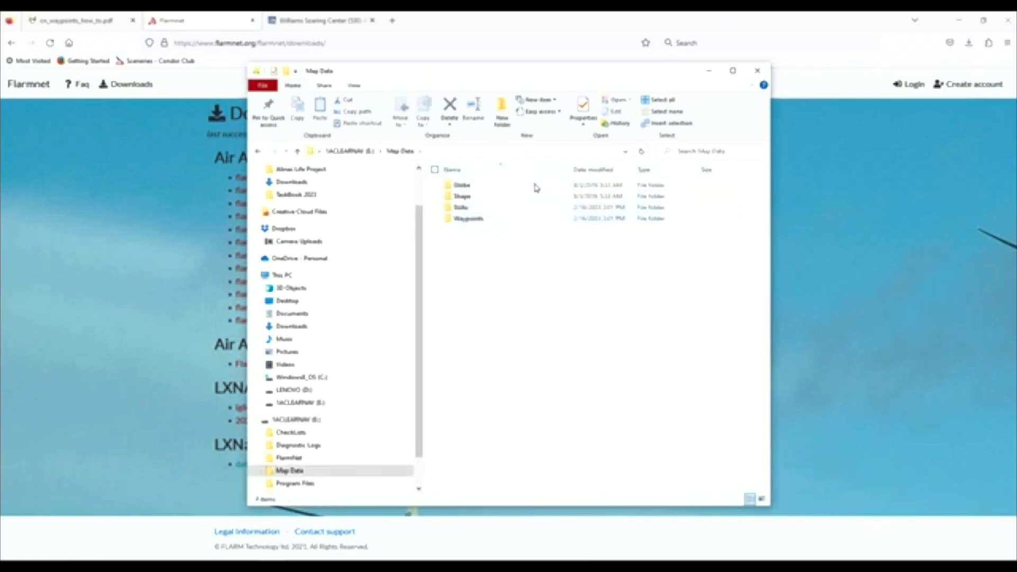
double_click(535, 224)
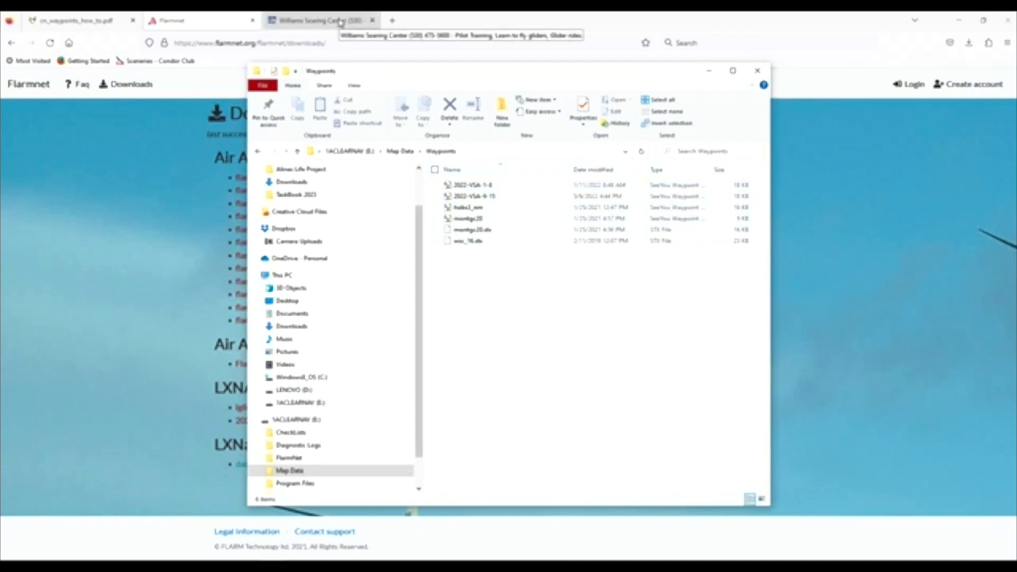
- Switch to the Williams Soaring Center site in the browser and open the Turnpoint Exchange from its Links page
left_click(341, 22)
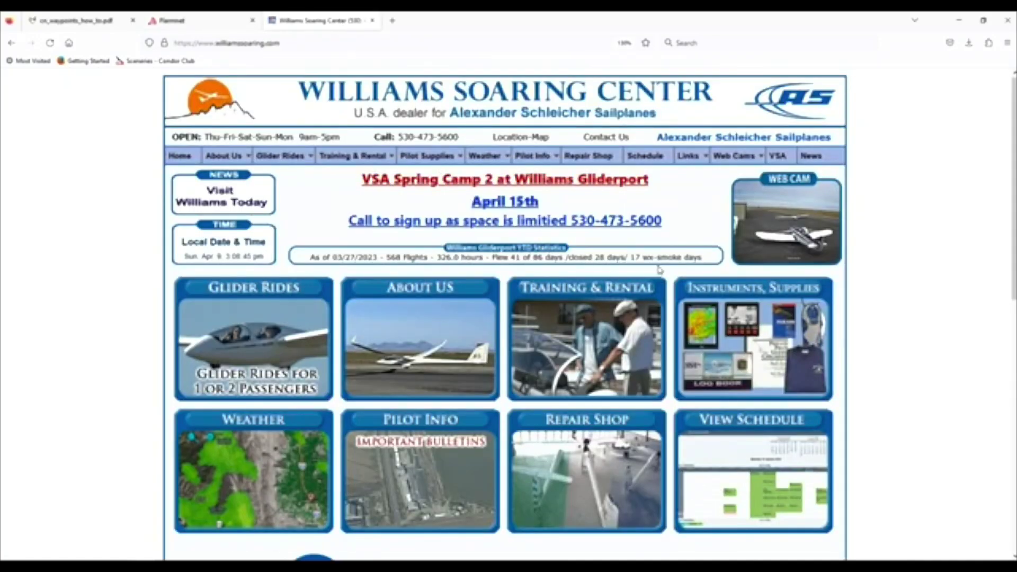
mouse_move(689, 158)
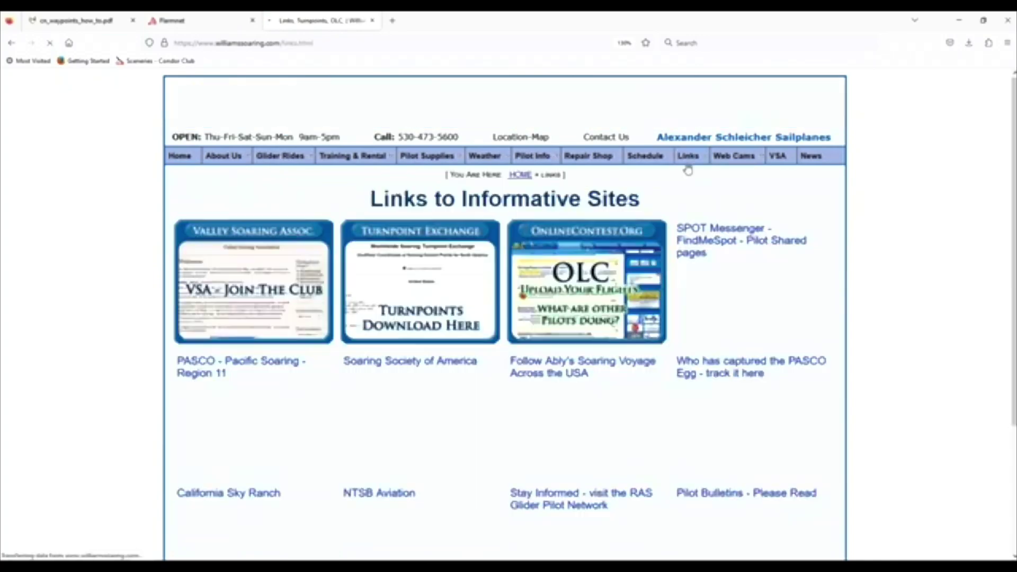
left_click(422, 285)
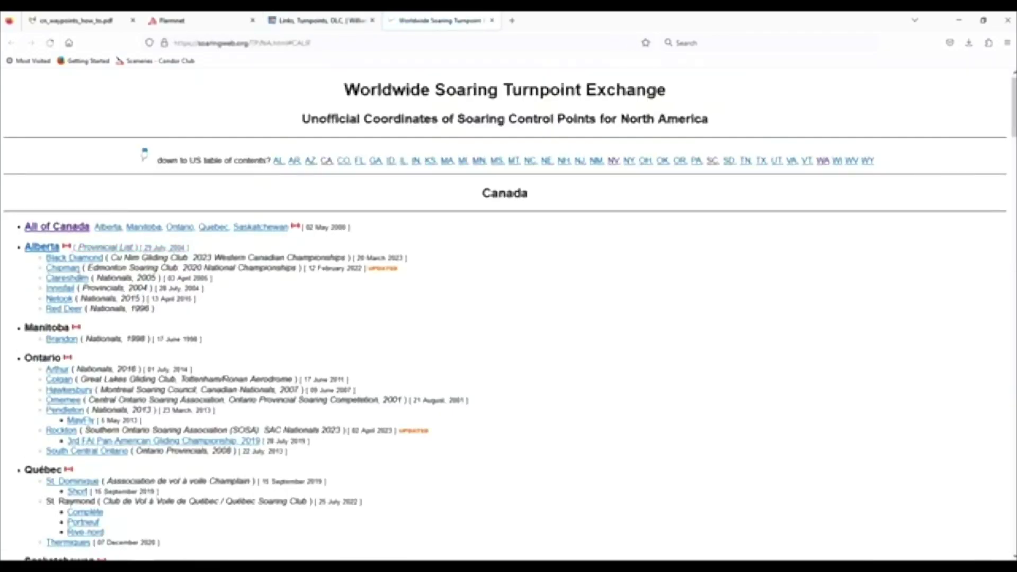
- Open the Williams entry under California, go to its formatted download files and download the ClearNav version
scroll(79, 280, "down", 10)
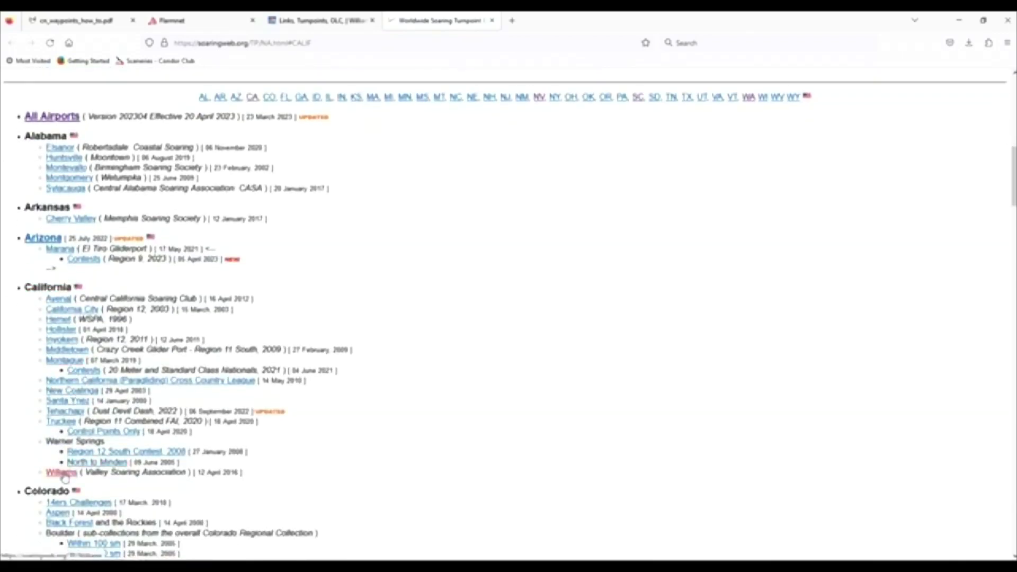
scroll(159, 413, "down", 7)
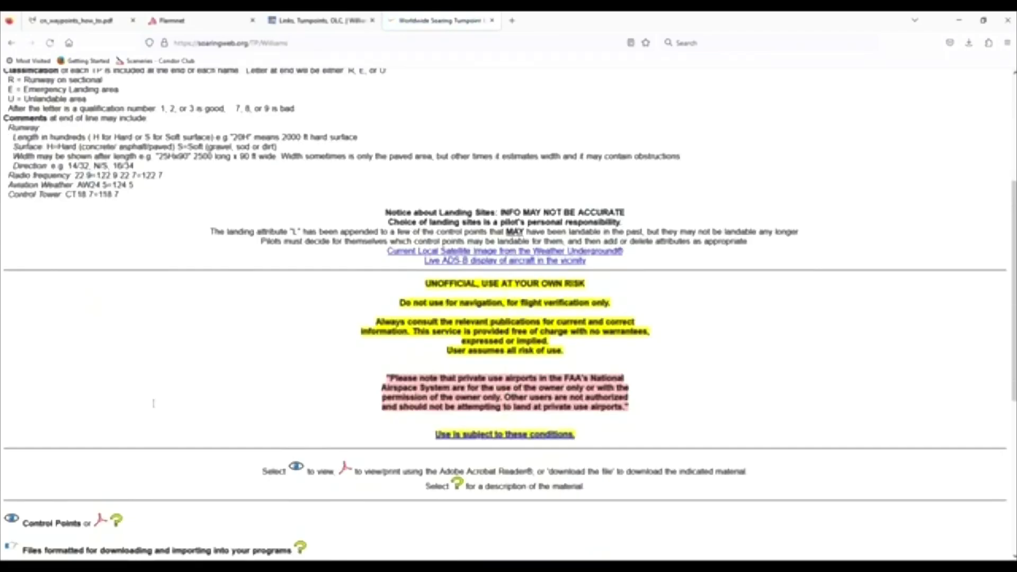
scroll(11, 276, "down", 3)
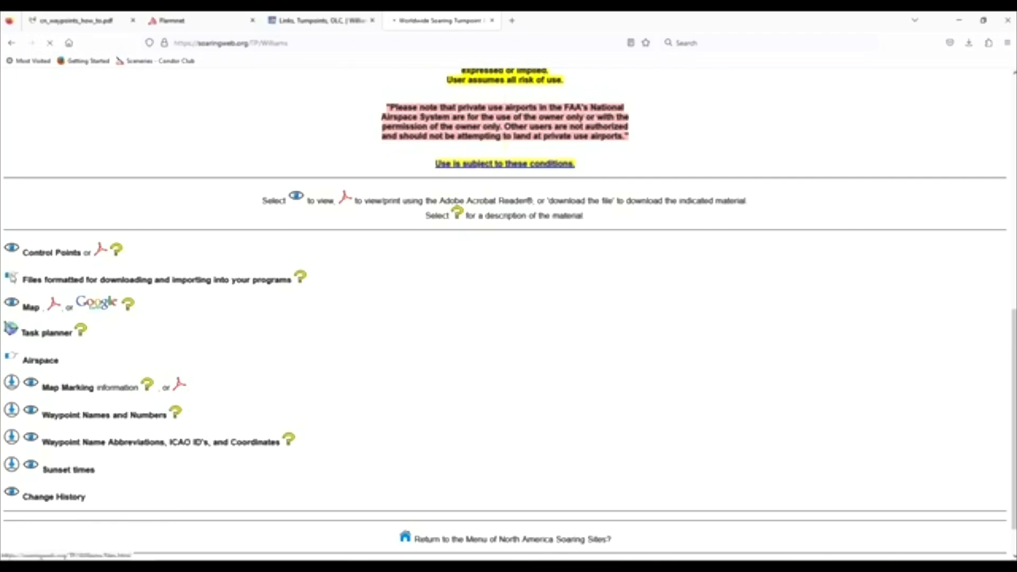
scroll(101, 285, "down", 10)
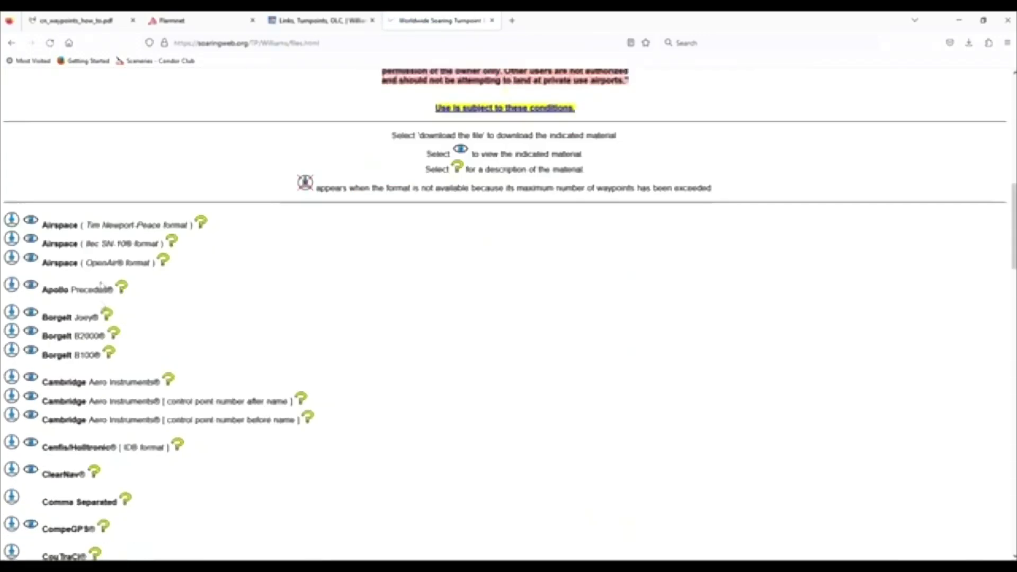
scroll(101, 285, "down", 3)
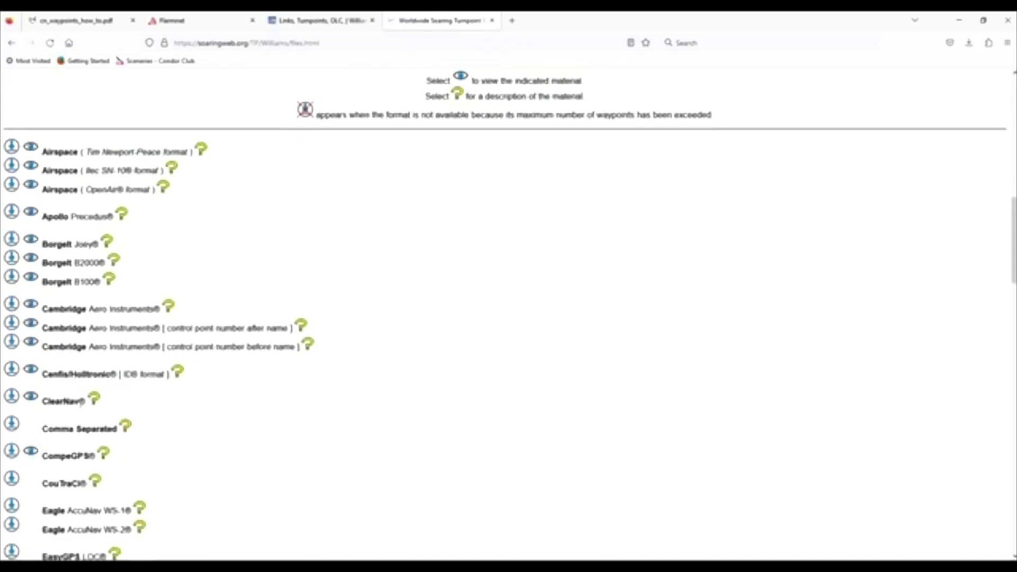
left_click(9, 398)
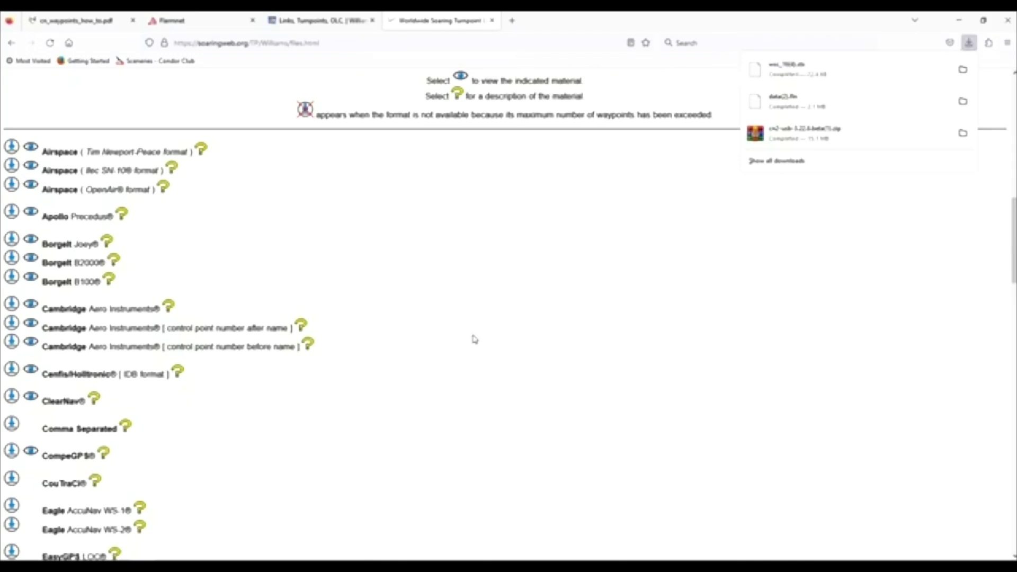
- Switch to File Explorer and copy the newly downloaded wsc_16 STX file in the Downloads folder
key("alt+Tab")
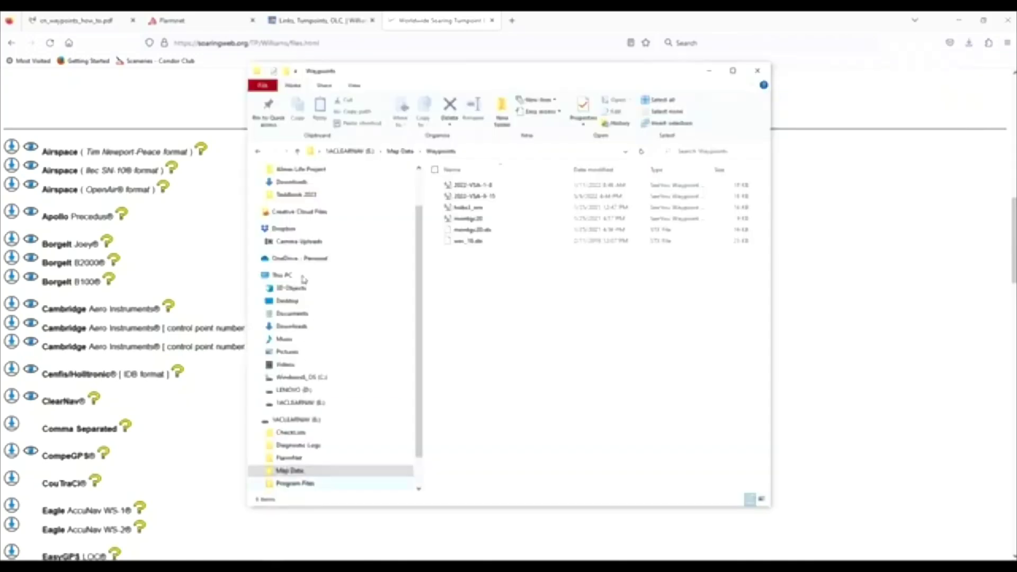
left_click(291, 314)
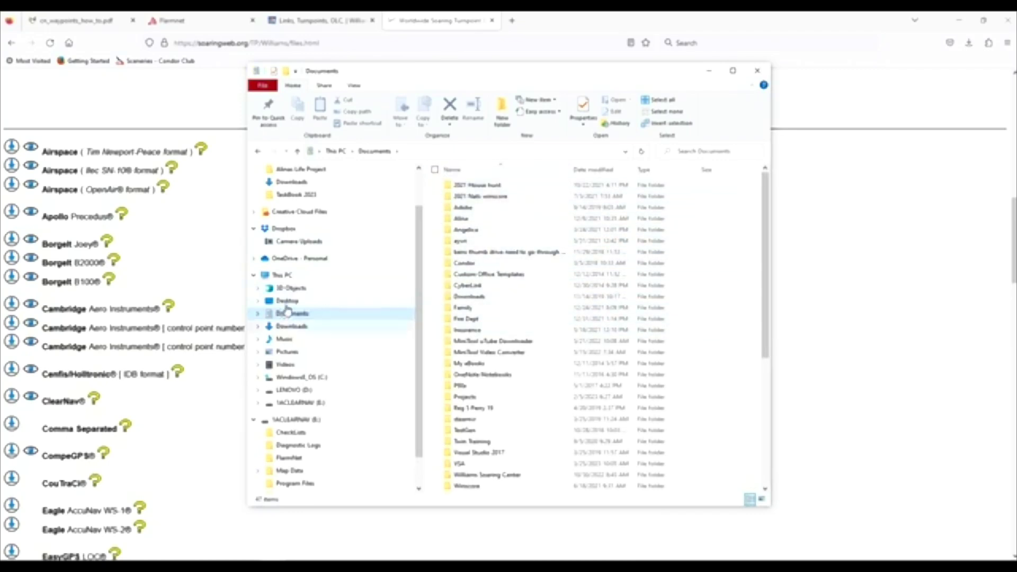
left_click(374, 326)
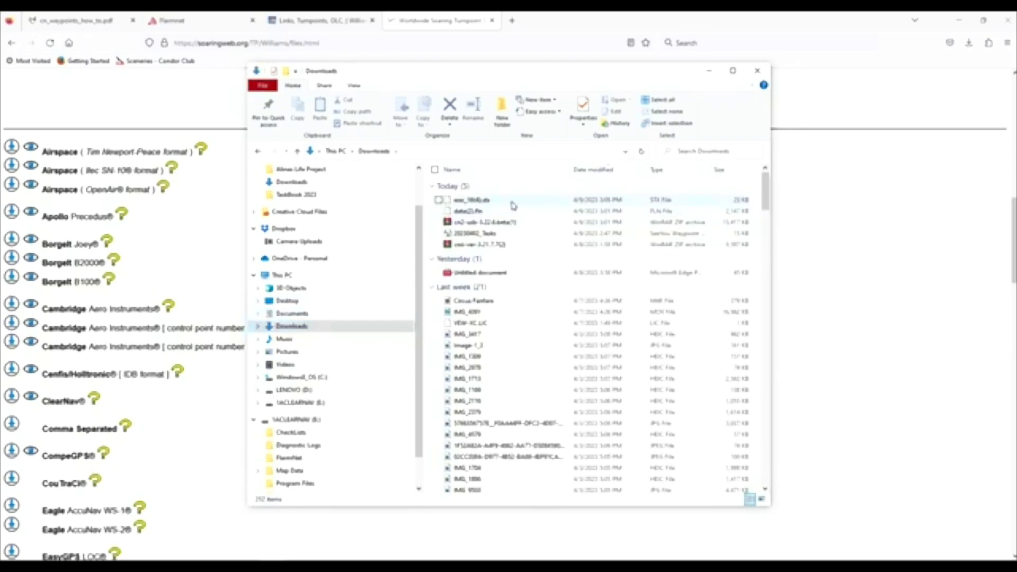
right_click(512, 203)
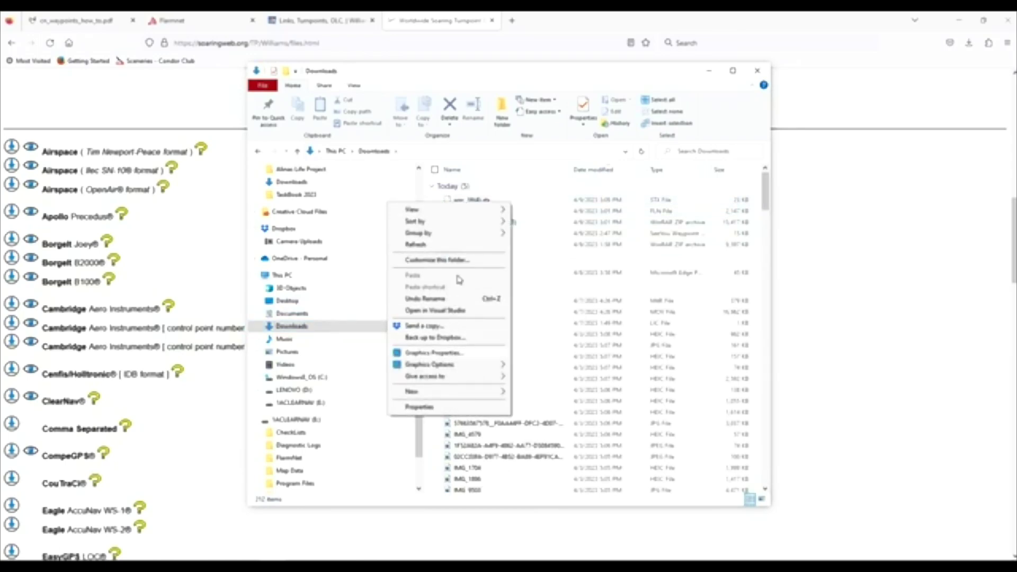
left_click(475, 201)
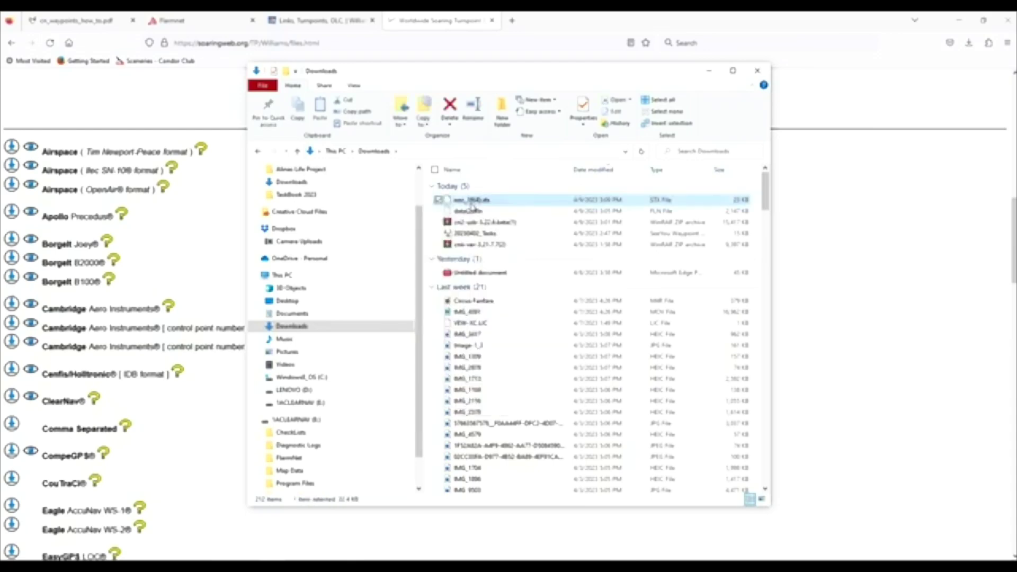
right_click(472, 205)
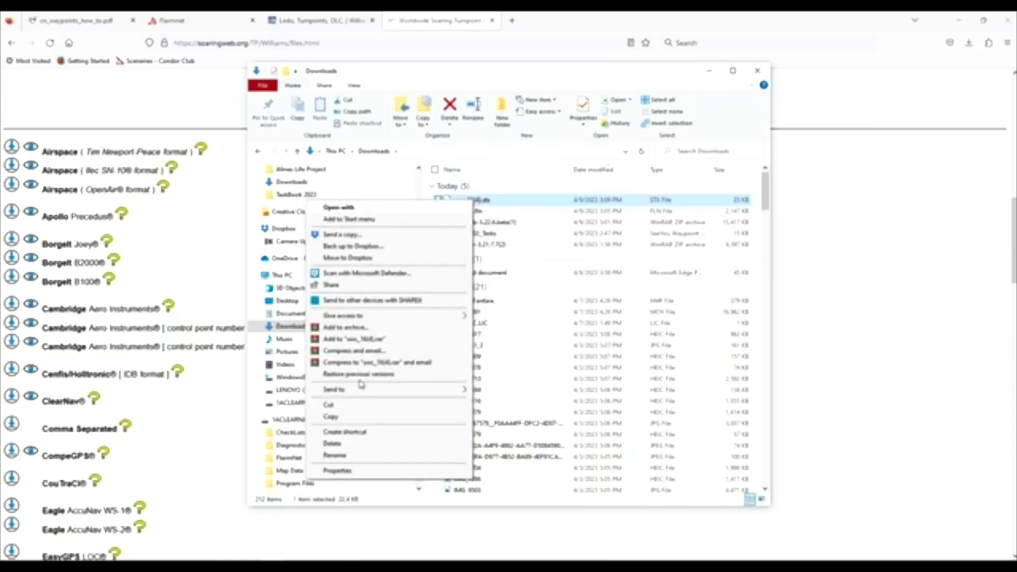
left_click(355, 423)
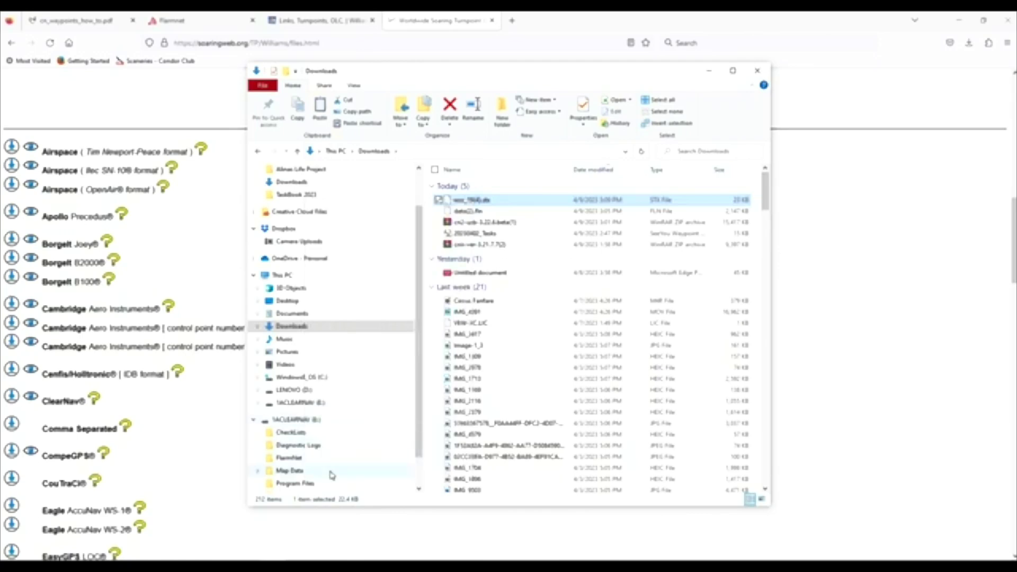
- Paste the copied waypoint file into the Waypoints folder under Map Data on the USB drive
left_click(290, 470)
double_click(477, 224)
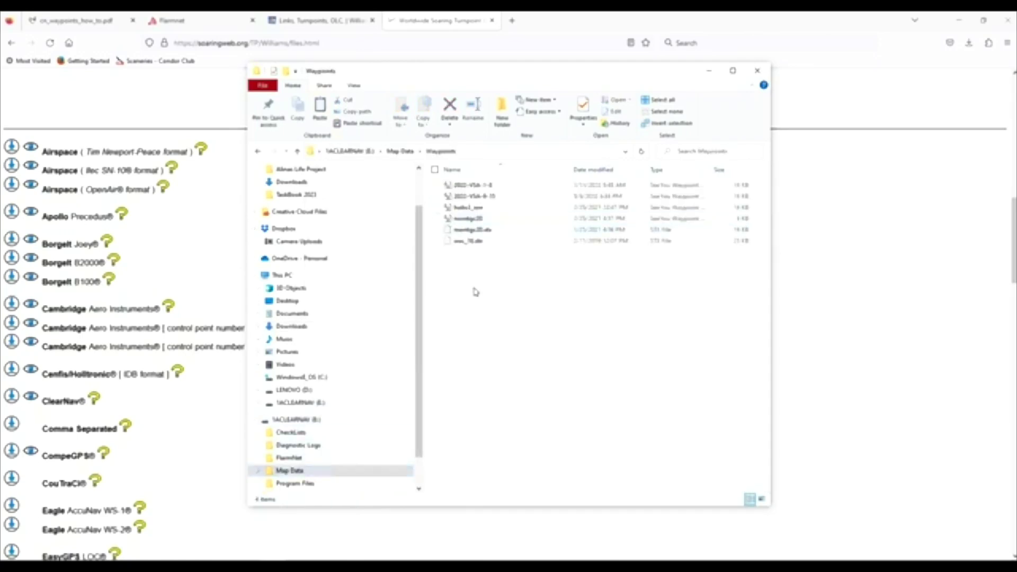
right_click(477, 272)
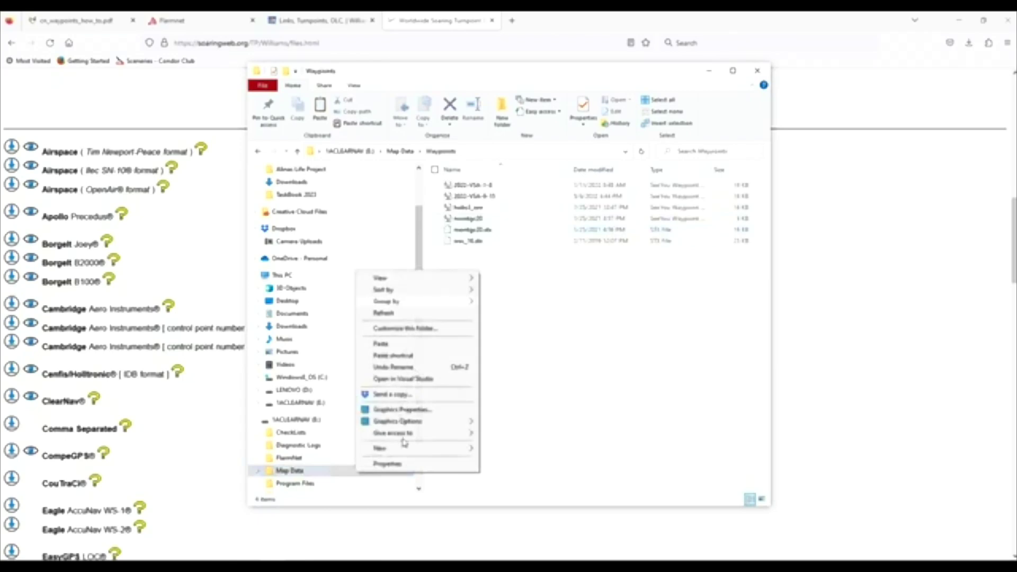
left_click(525, 300)
right_click(398, 293)
left_click(485, 267)
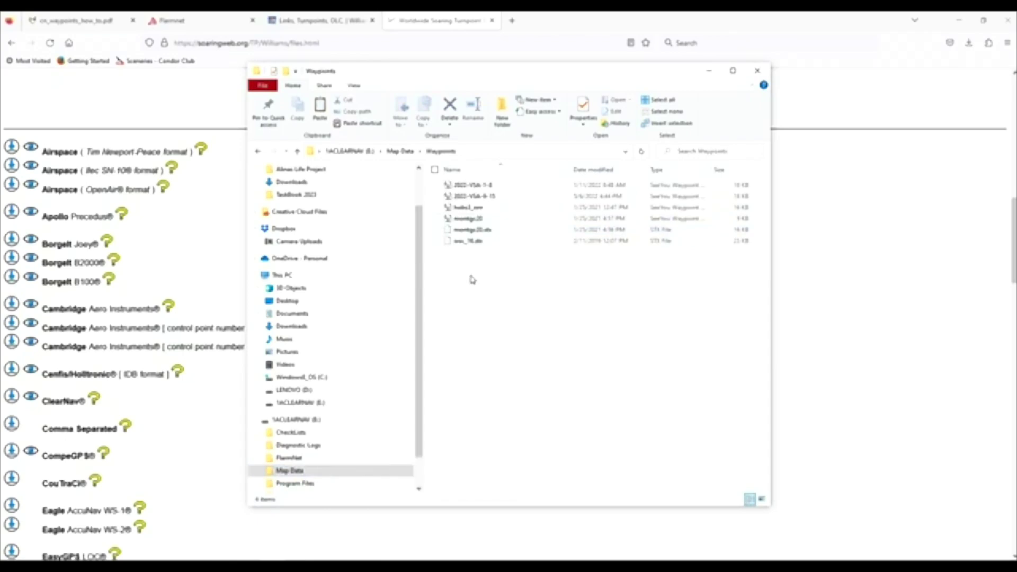
right_click(484, 263)
left_click(390, 337)
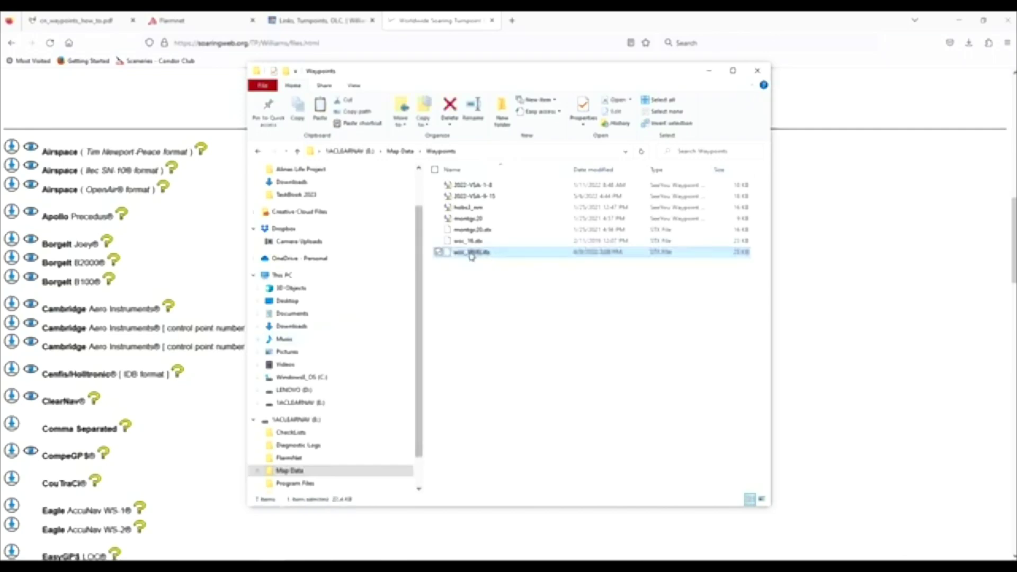
- Permanently delete the old wsc_16.stx file dated 2019 from the USB drive's Waypoints folder
left_click(483, 266)
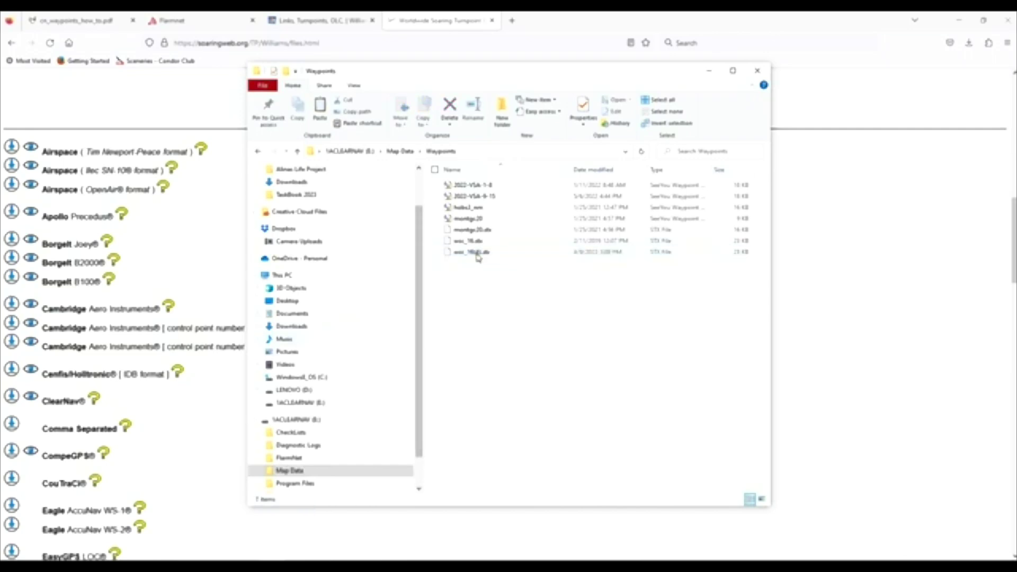
left_click(477, 241)
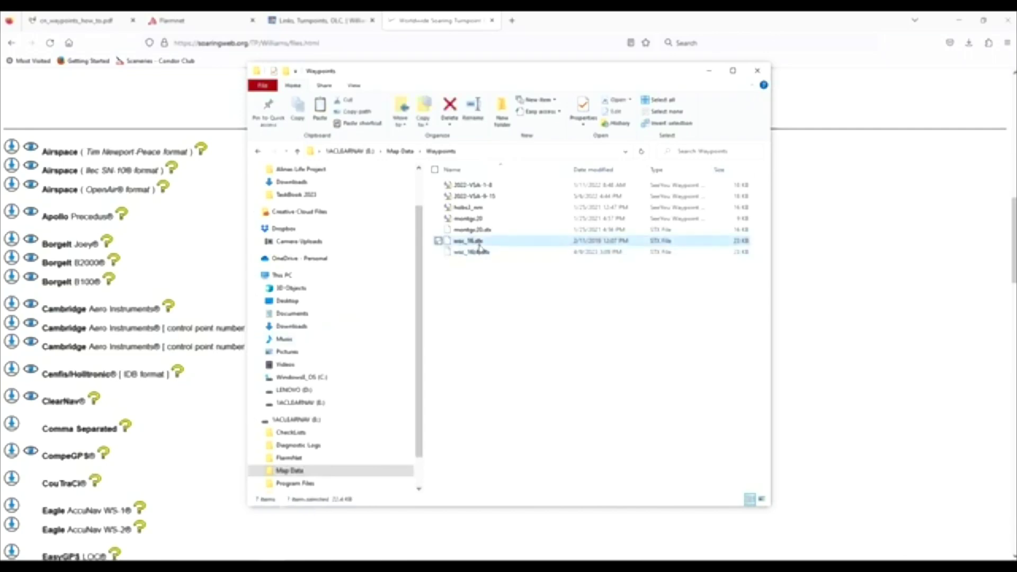
key("Delete")
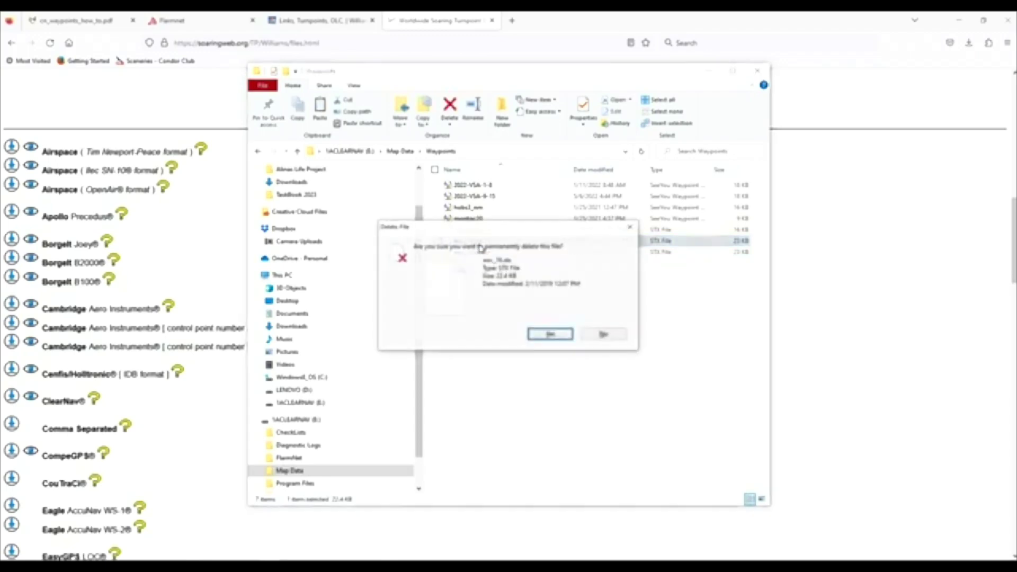
left_click(551, 334)
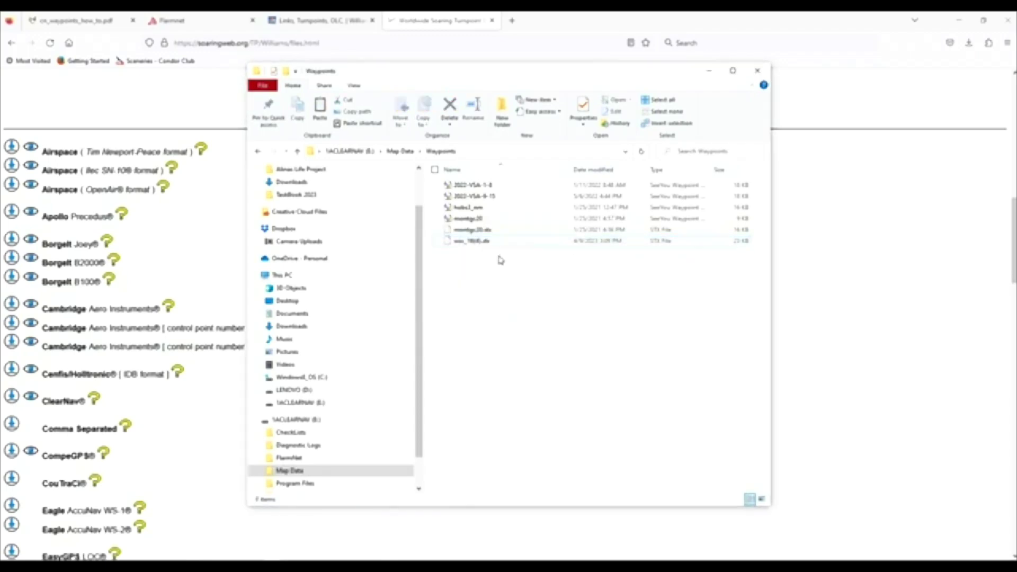
- Rename the new waypoint file in the Waypoints folder to wsc_16.stx by removing its parenthesized number
right_click(472, 241)
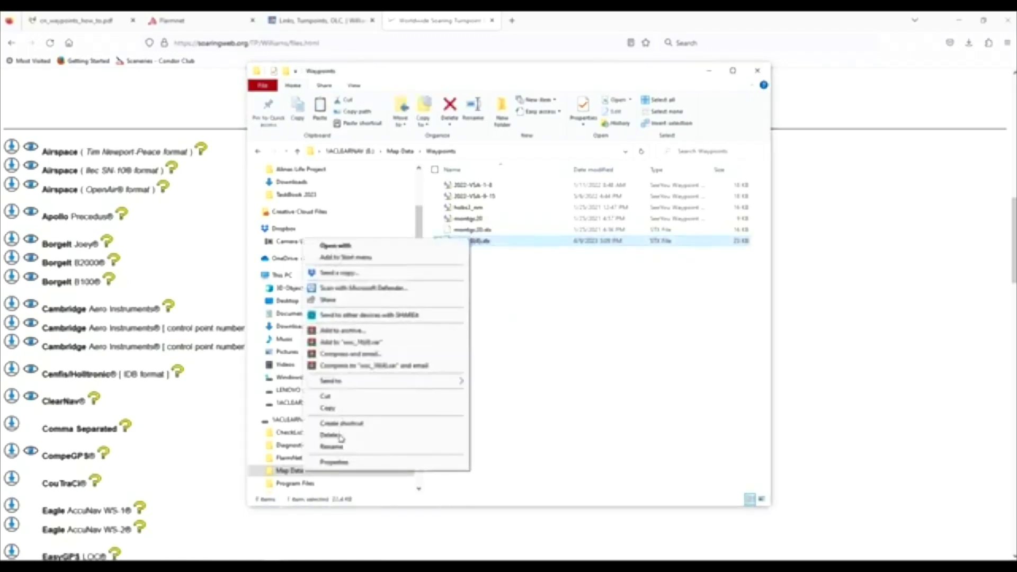
left_click(331, 447)
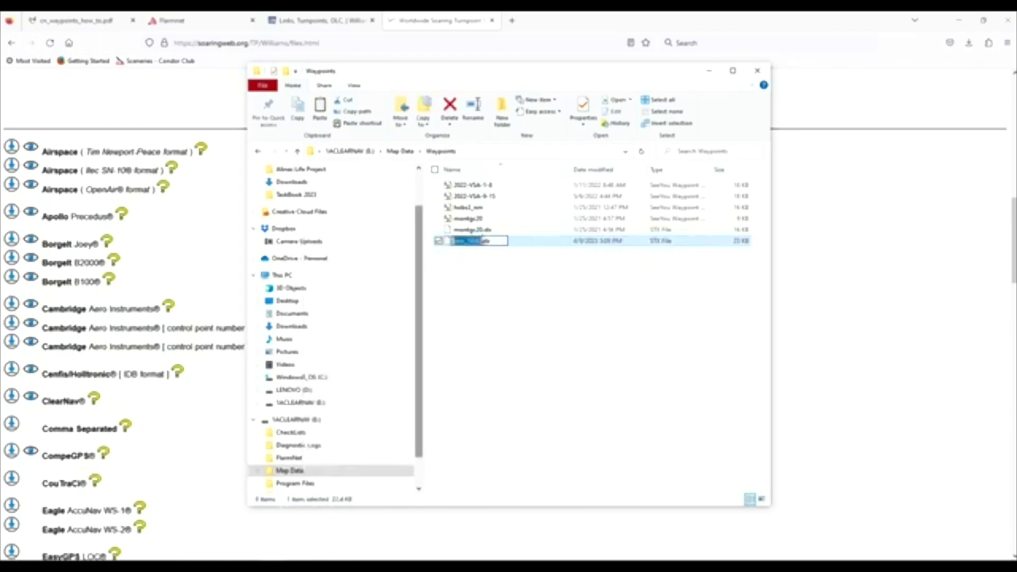
key("Return")
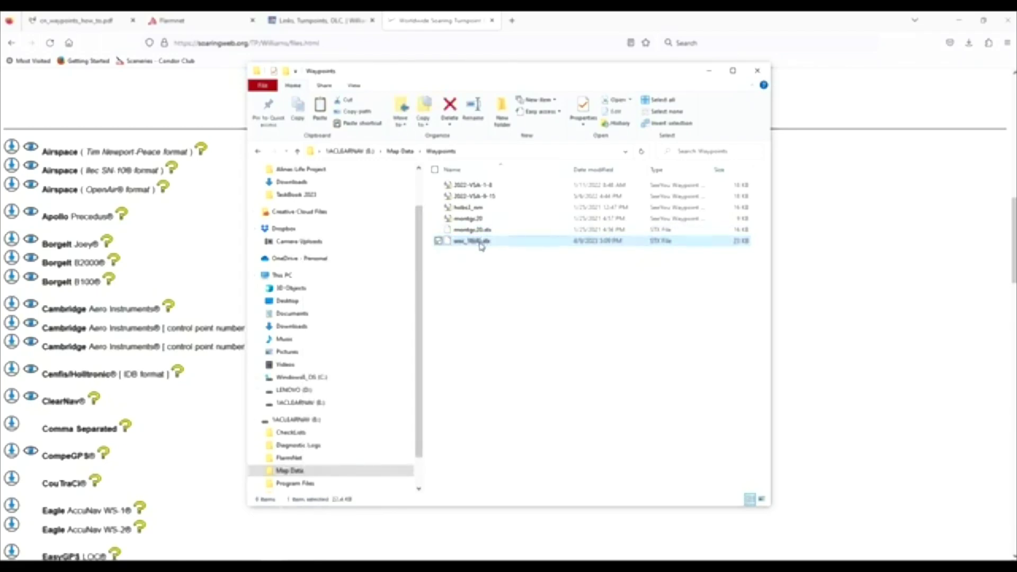
right_click(481, 245)
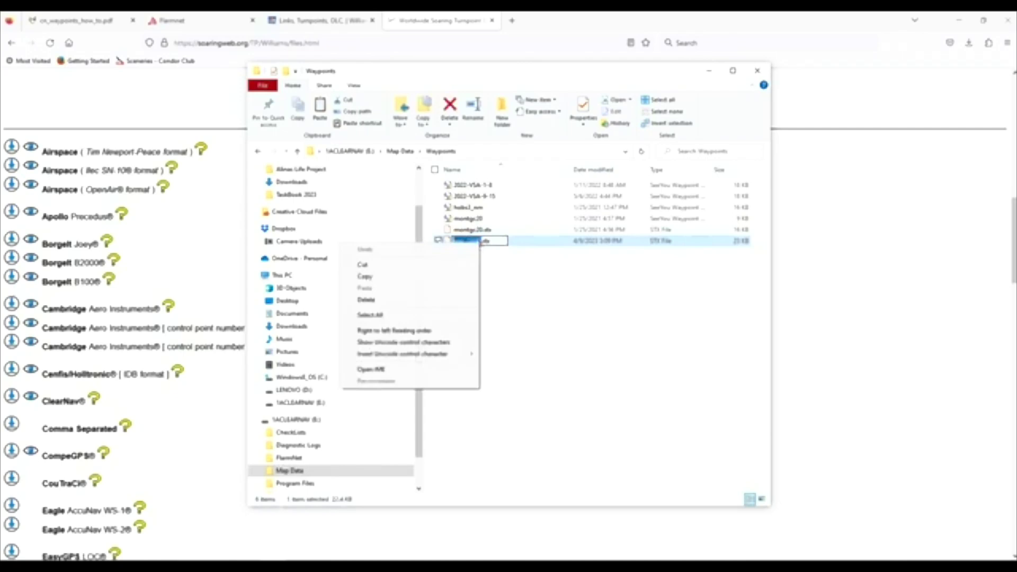
left_click(480, 241)
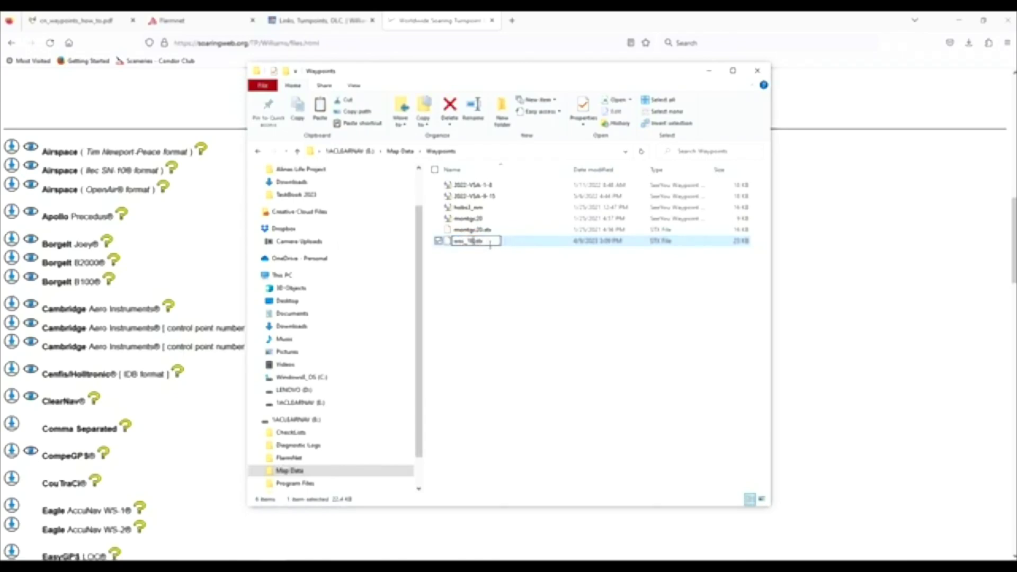
left_click(515, 283)
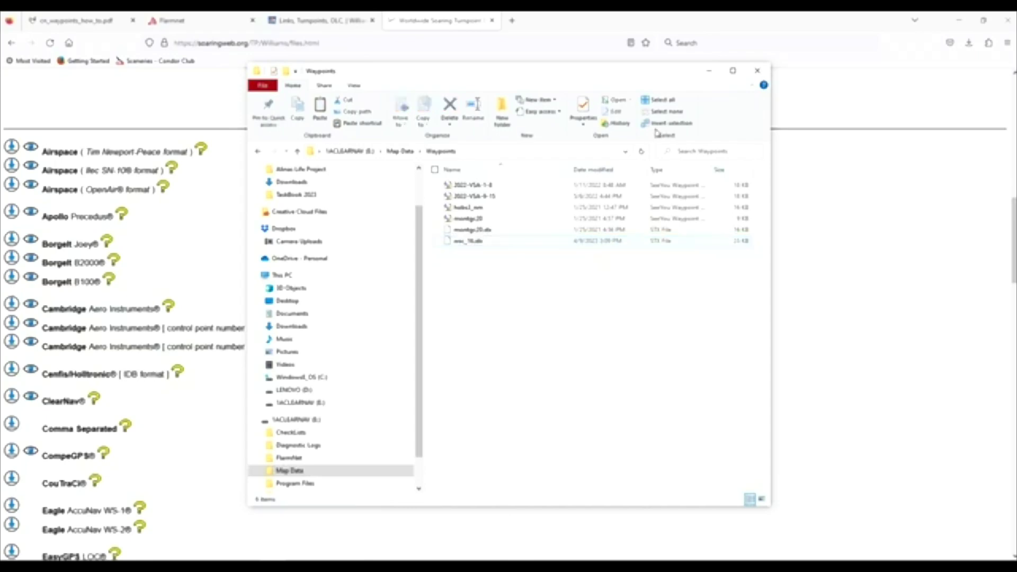
- Return to the root folder of the 1ACLEARNAV USB drive and eject the drive safely
left_click(295, 419)
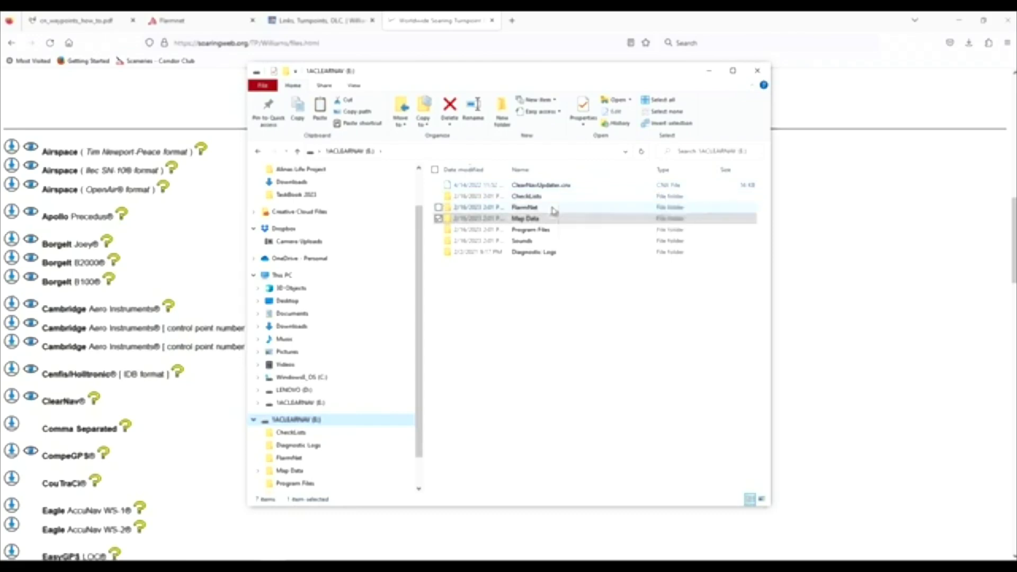
left_click(546, 222)
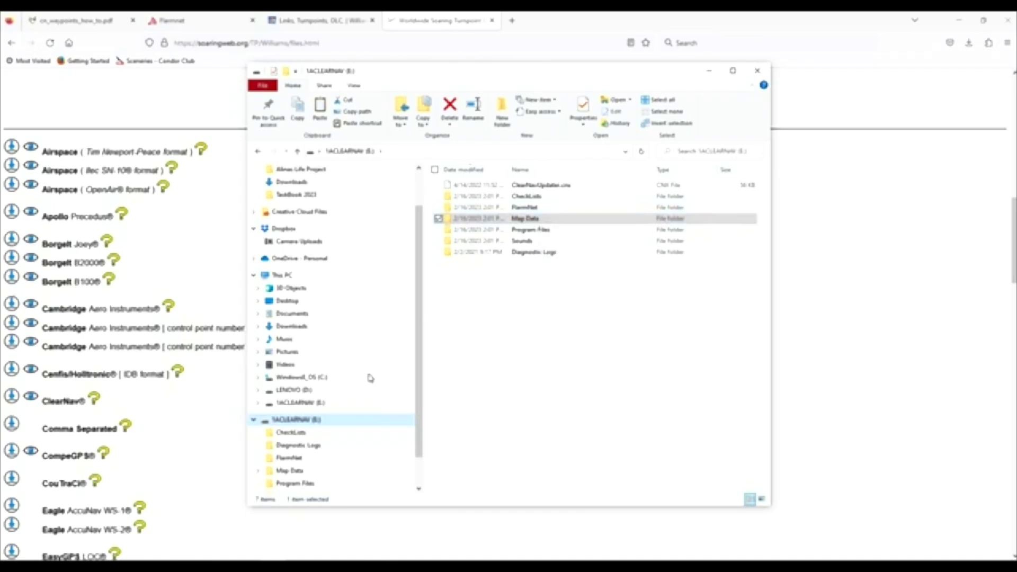
right_click(297, 422)
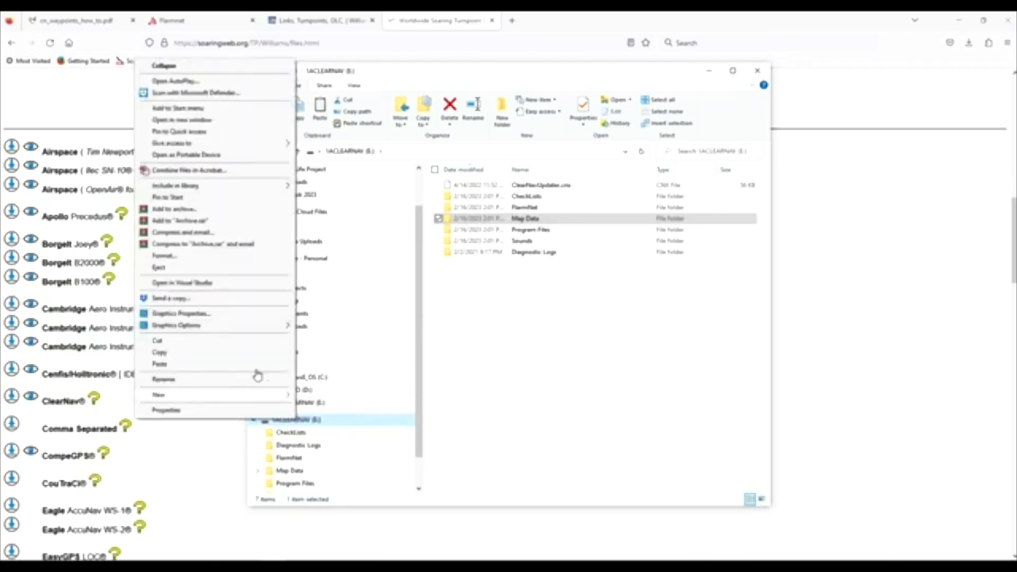
left_click(251, 268)
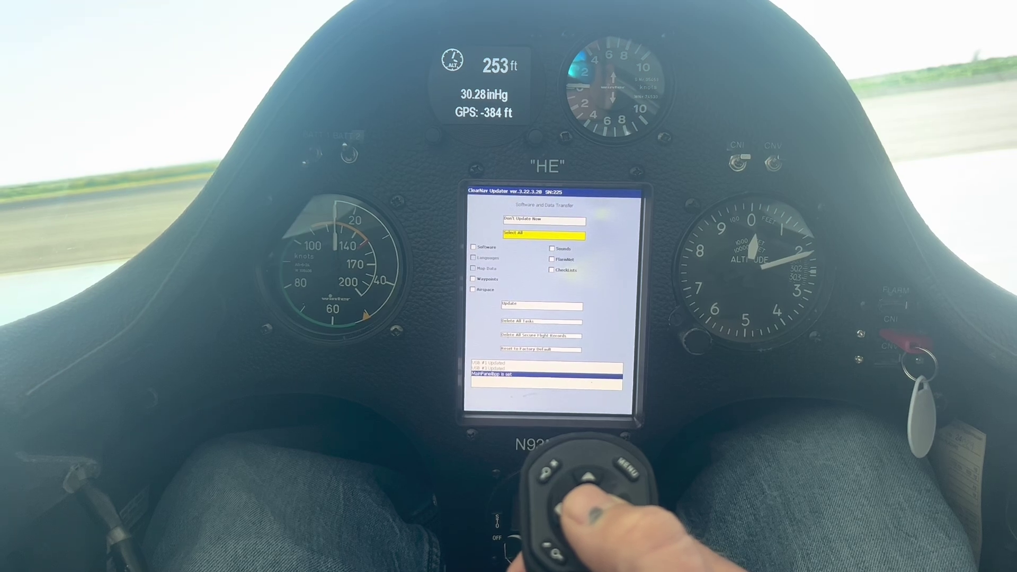
- Switch to the ClearNav Updater on the flight computer and go through its transfer options from Software to Checklists
key("Down")
key("Down")
key("Down")
key("Down")
key("Down")
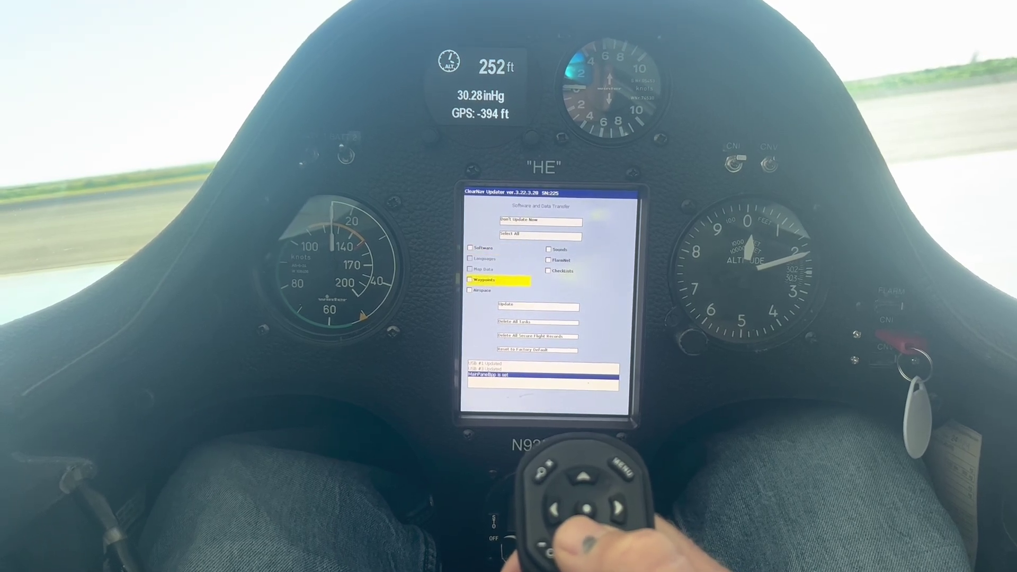
key("Down")
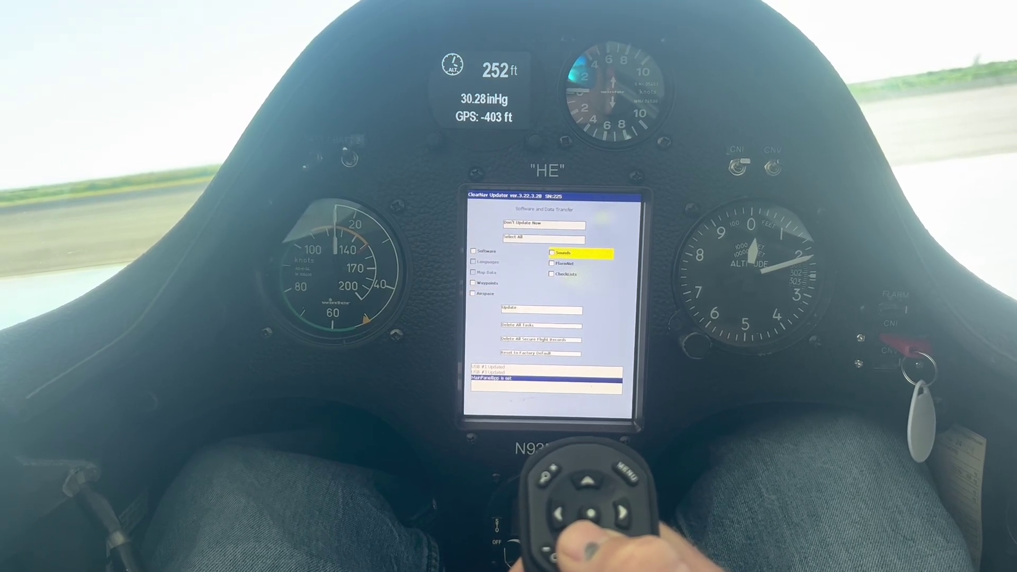
key("Down")
key("Down")
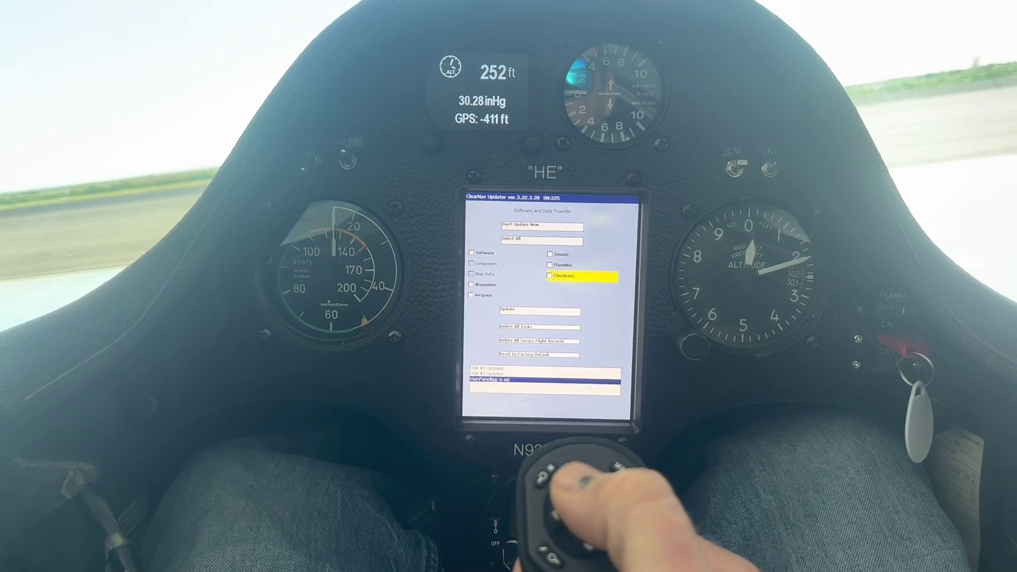
- Check the Software and FlarmNet options for transfer and move the selection to the Update command
key("Up")
key("Up")
key("Up")
key("Up")
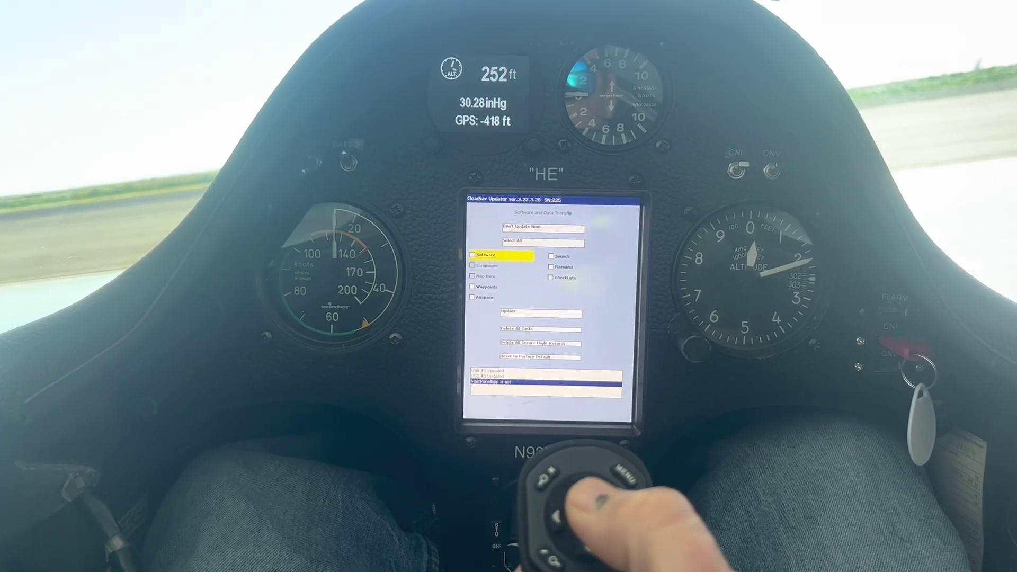
key("Return")
key("Down")
key("Down")
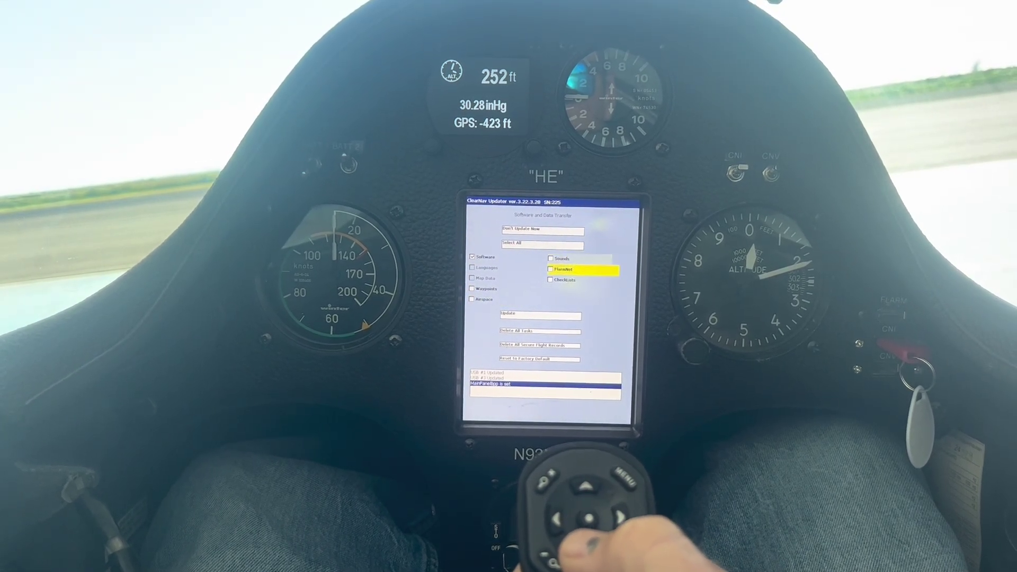
key("Return")
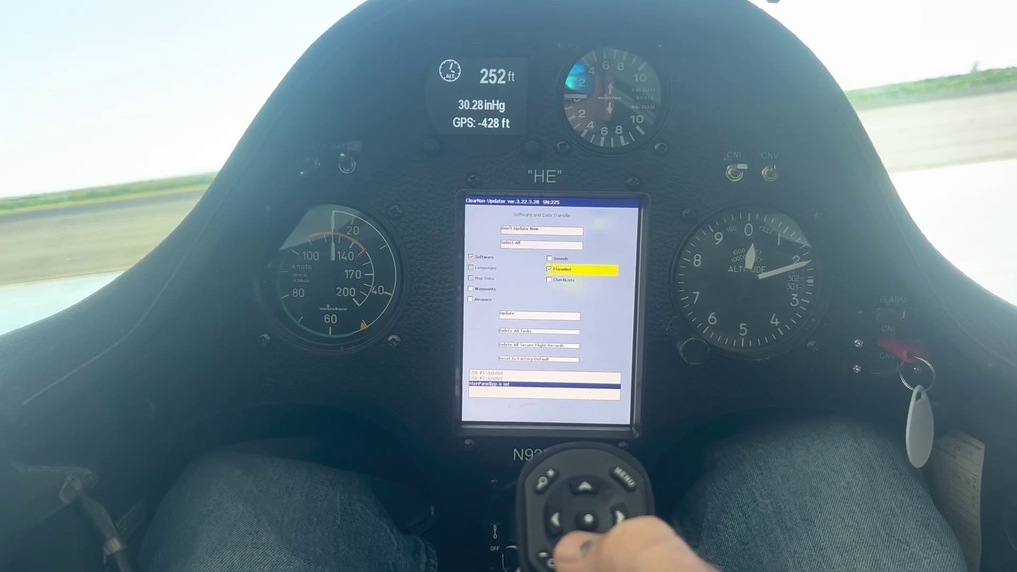
key("Down")
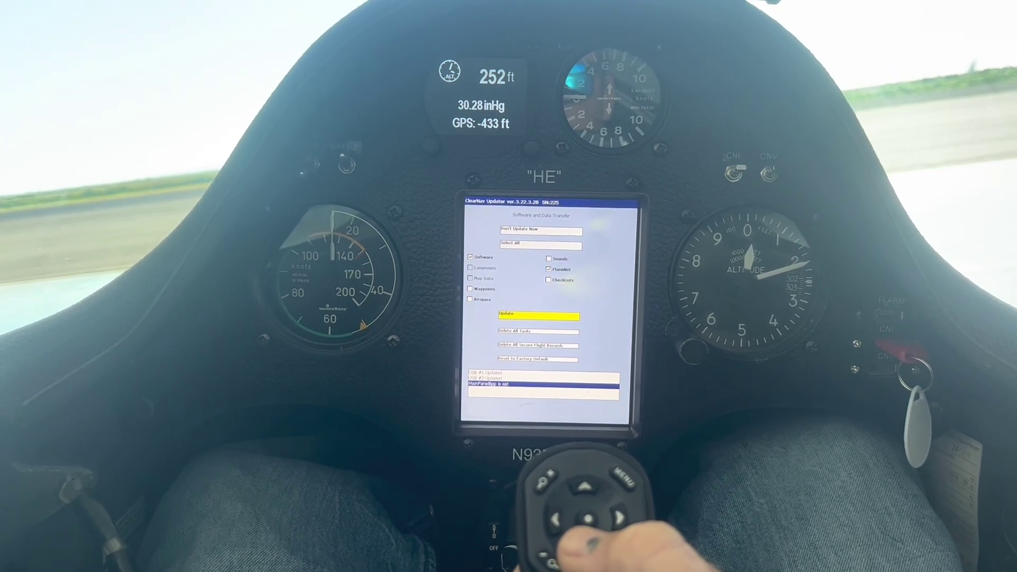